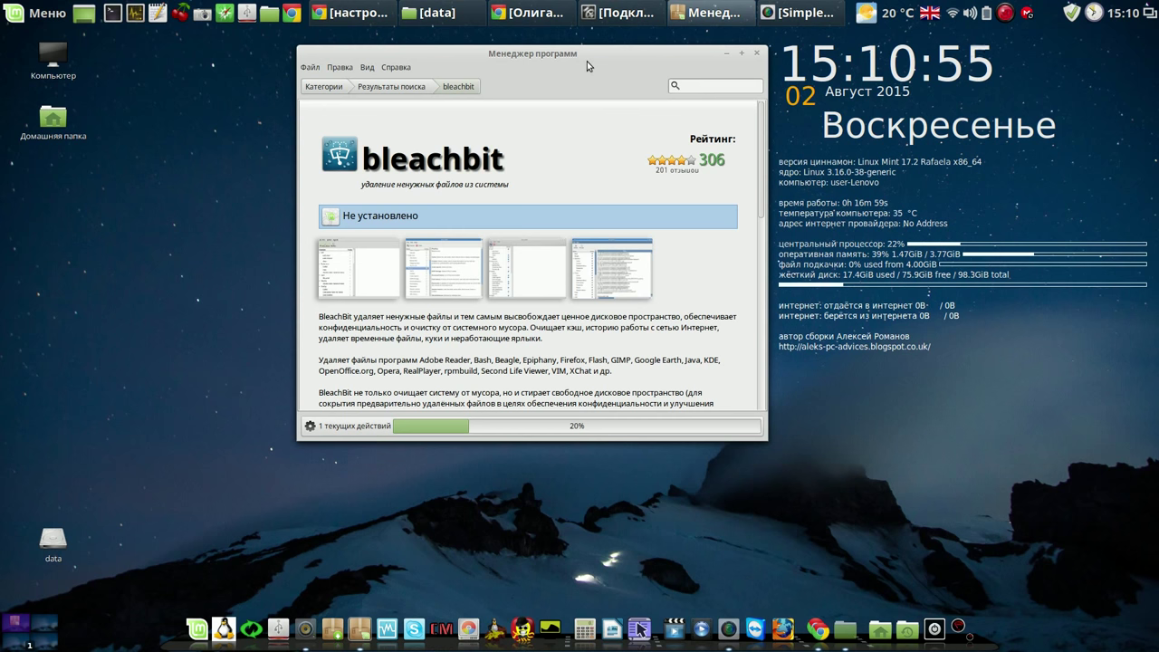
Step: Close the software manager and launch the regular, non-root version of BleachBit
drag(590, 58, 593, 57)
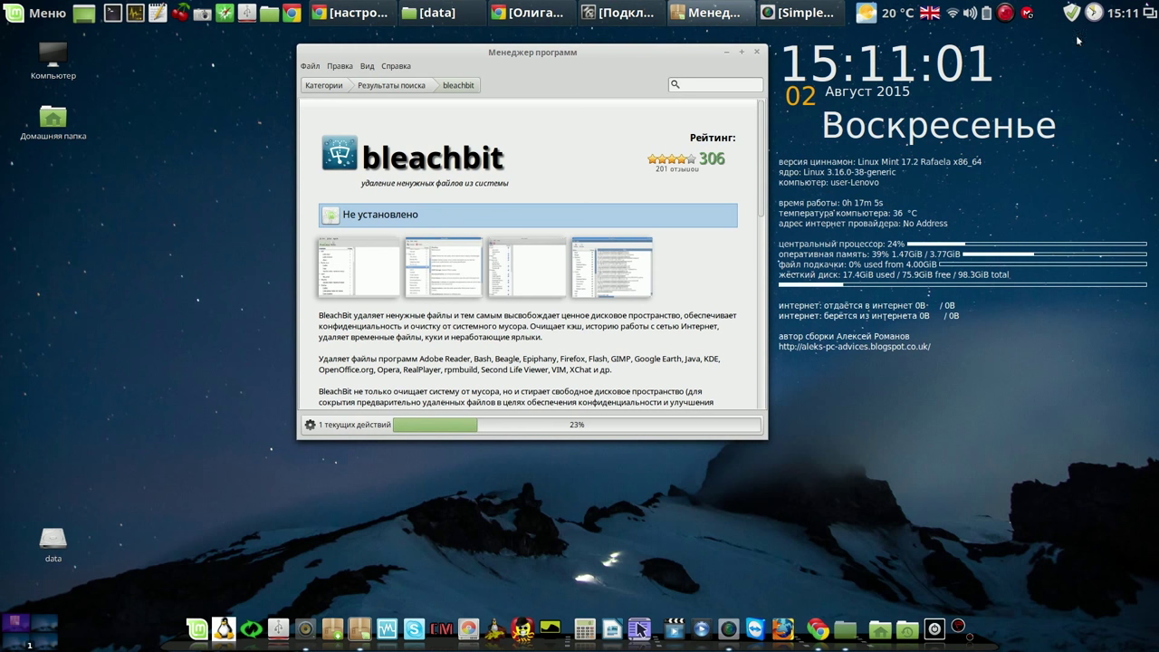
click(1005, 13)
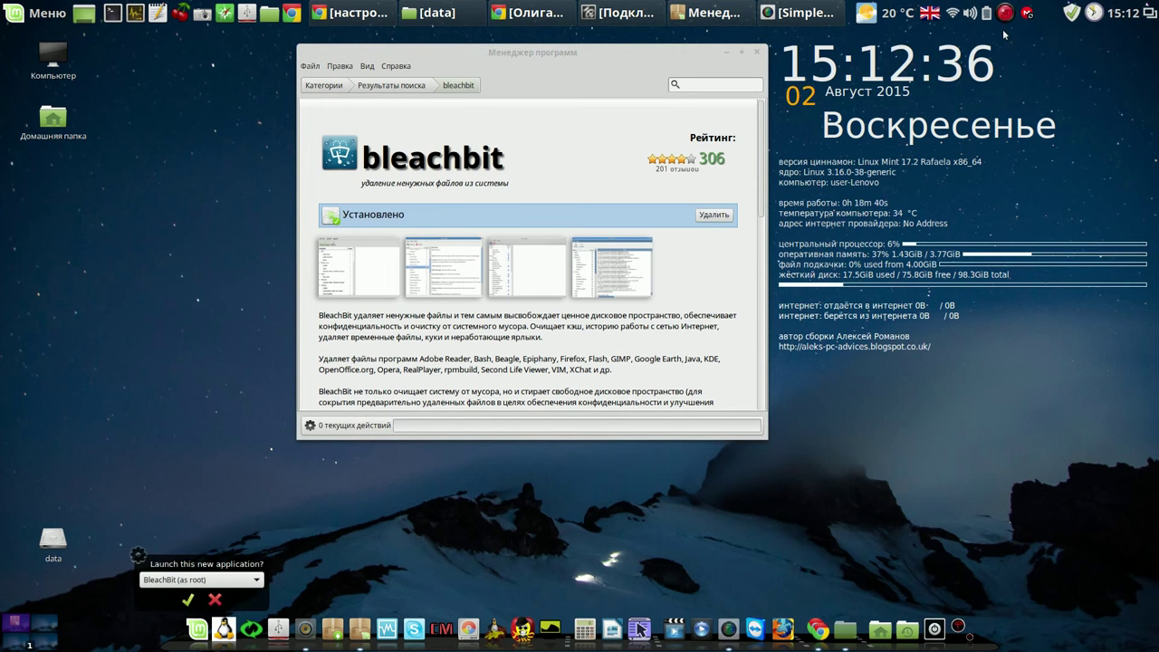
drag(619, 58, 596, 57)
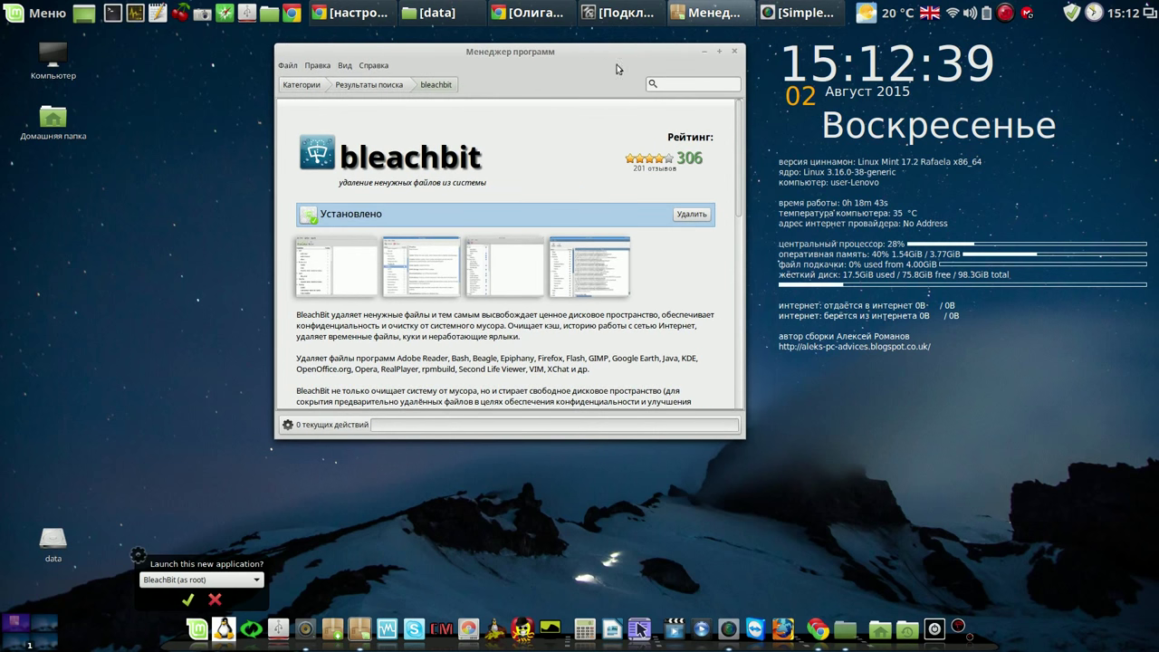
click(736, 52)
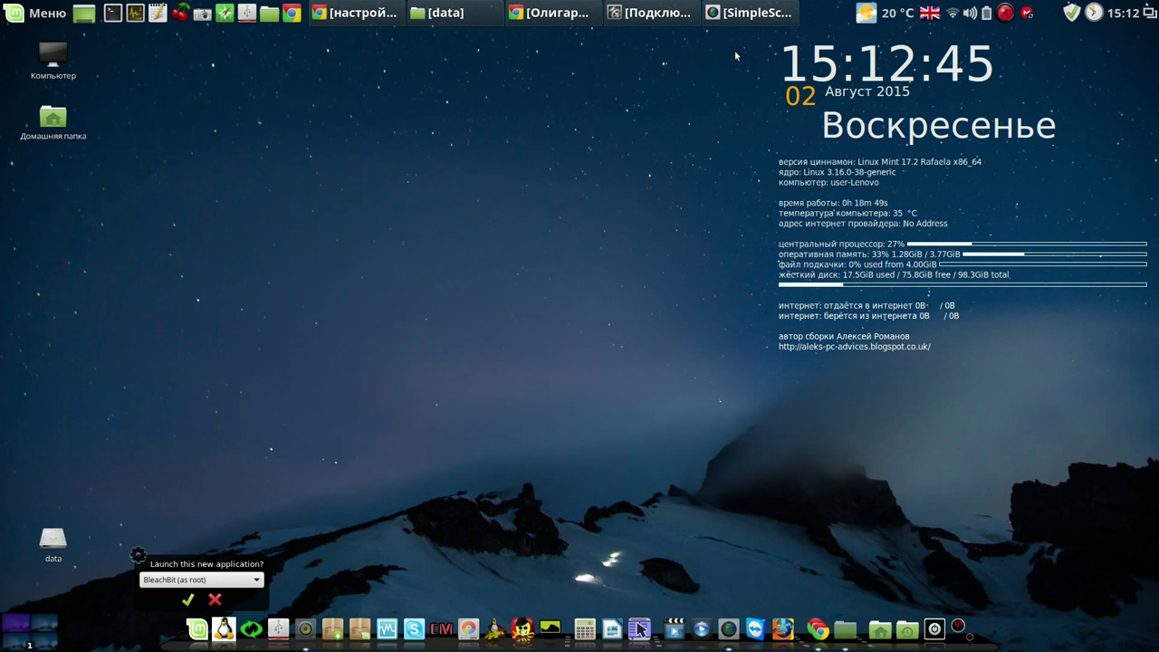
click(28, 14)
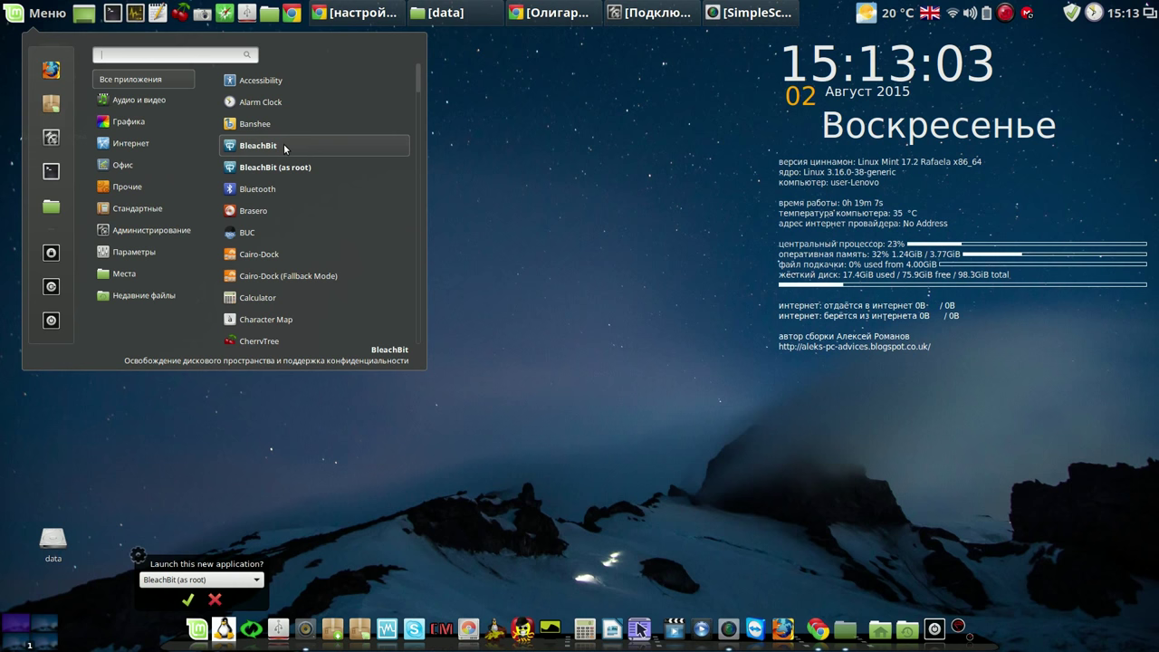
click(284, 147)
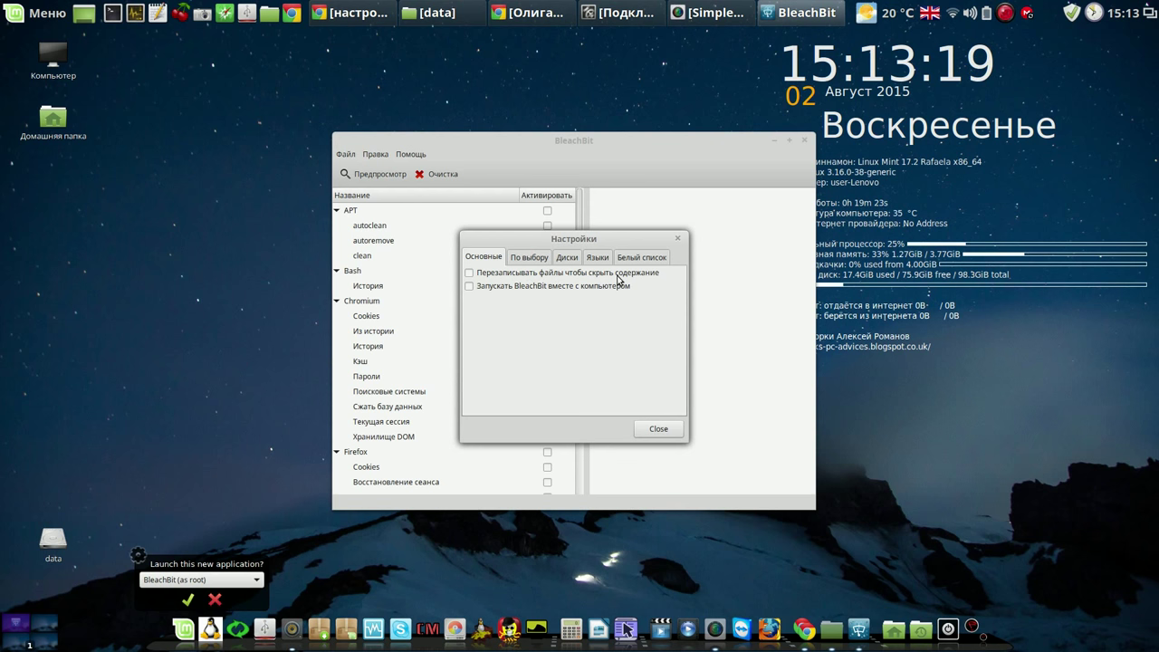
Step: Review the custom locations, drives, languages to keep and whitelist in the BleachBit settings, and close the settings
click(526, 259)
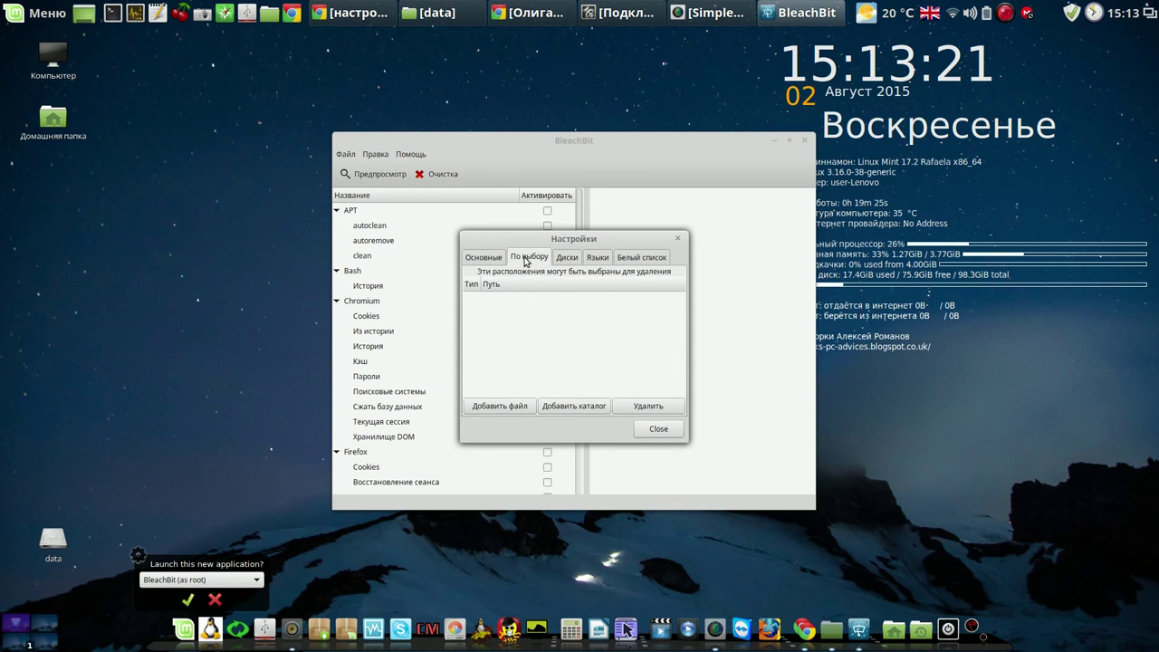
click(569, 259)
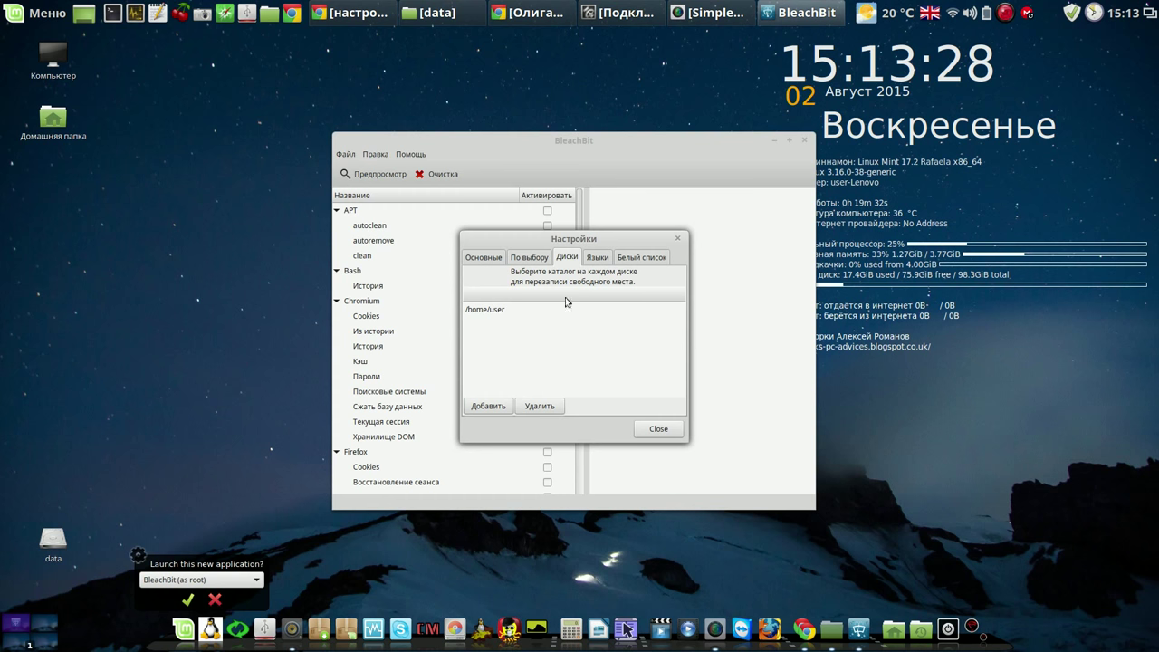
click(597, 258)
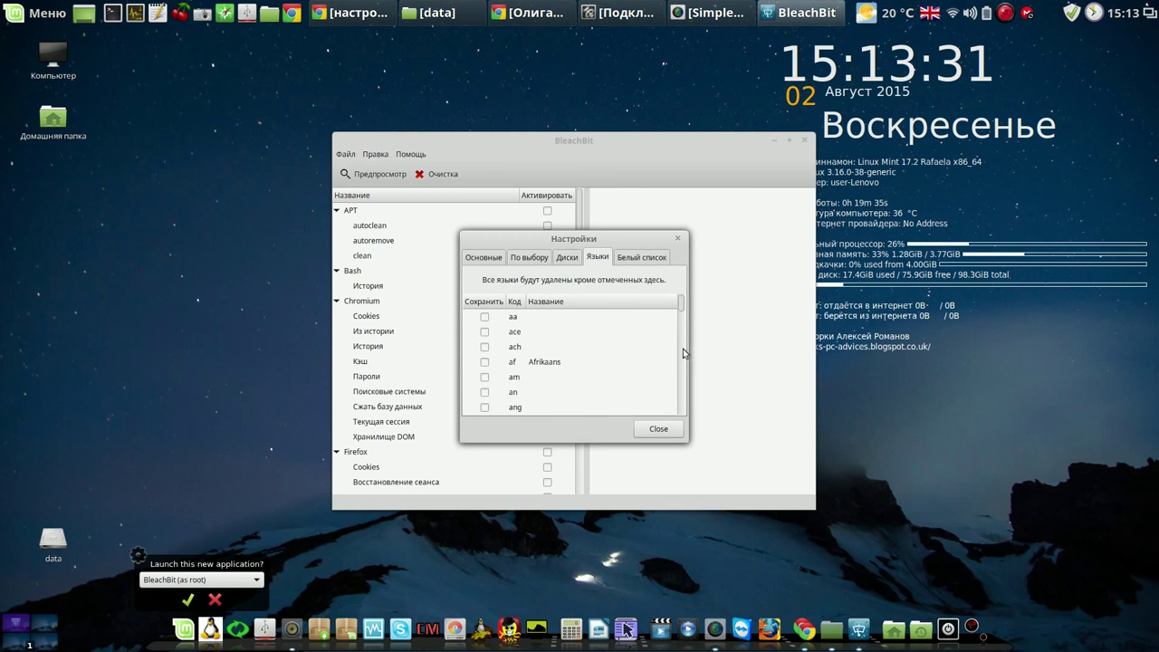
scroll(683, 311, down, 2)
drag(683, 311, 683, 318)
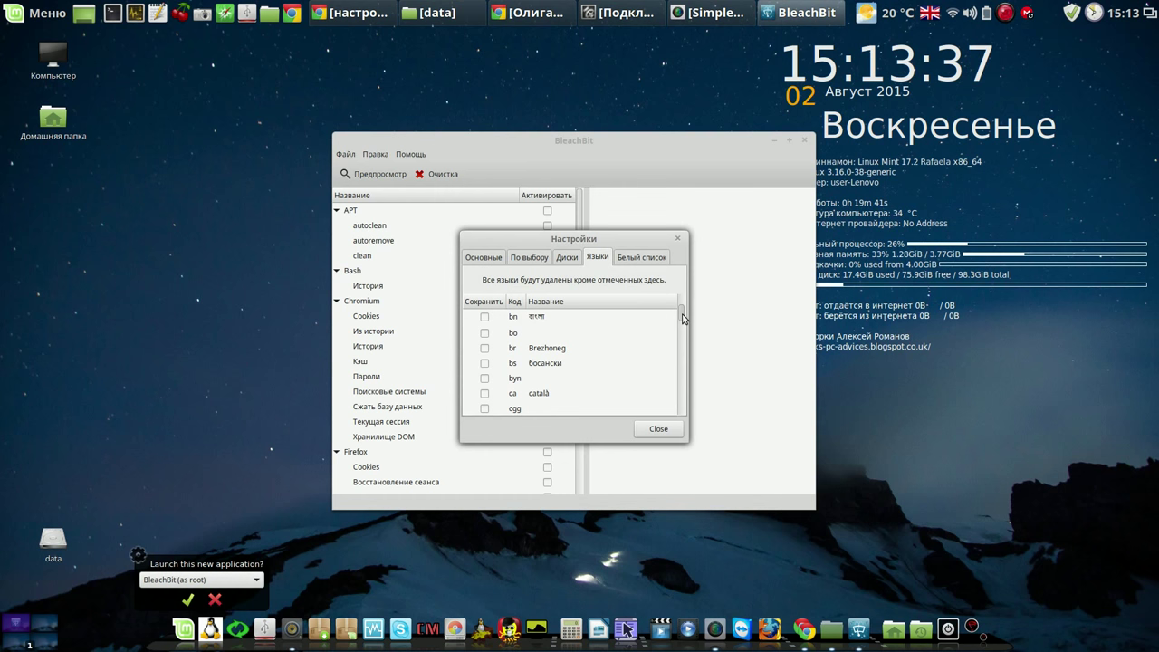
drag(684, 319, 683, 379)
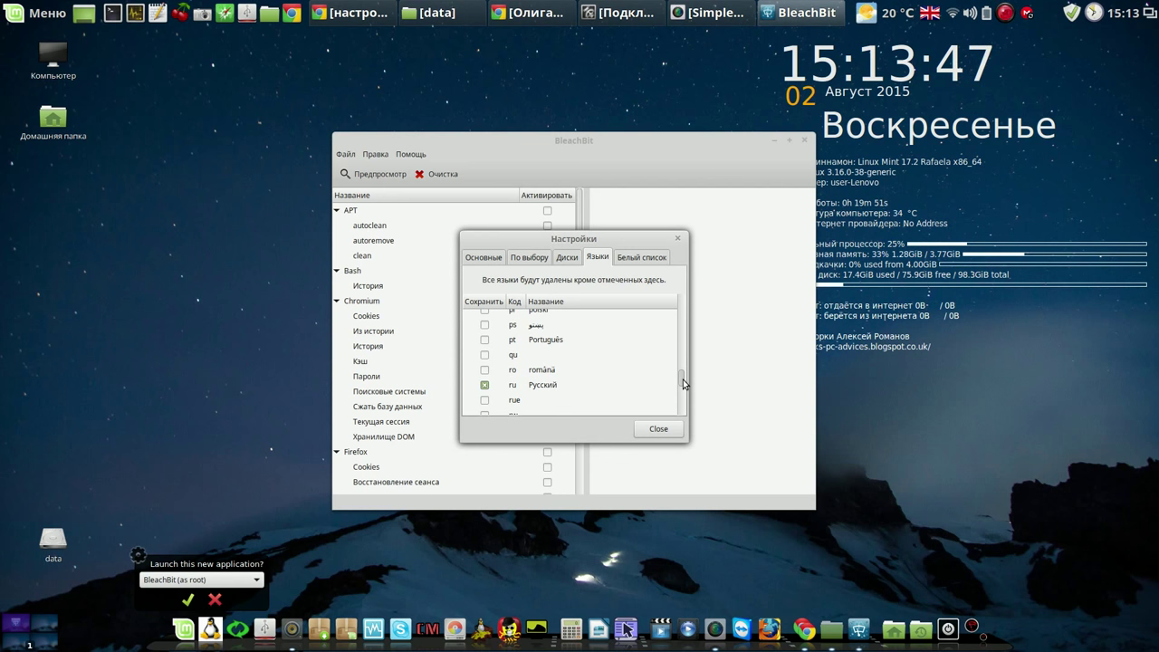
scroll(683, 380, down, 1)
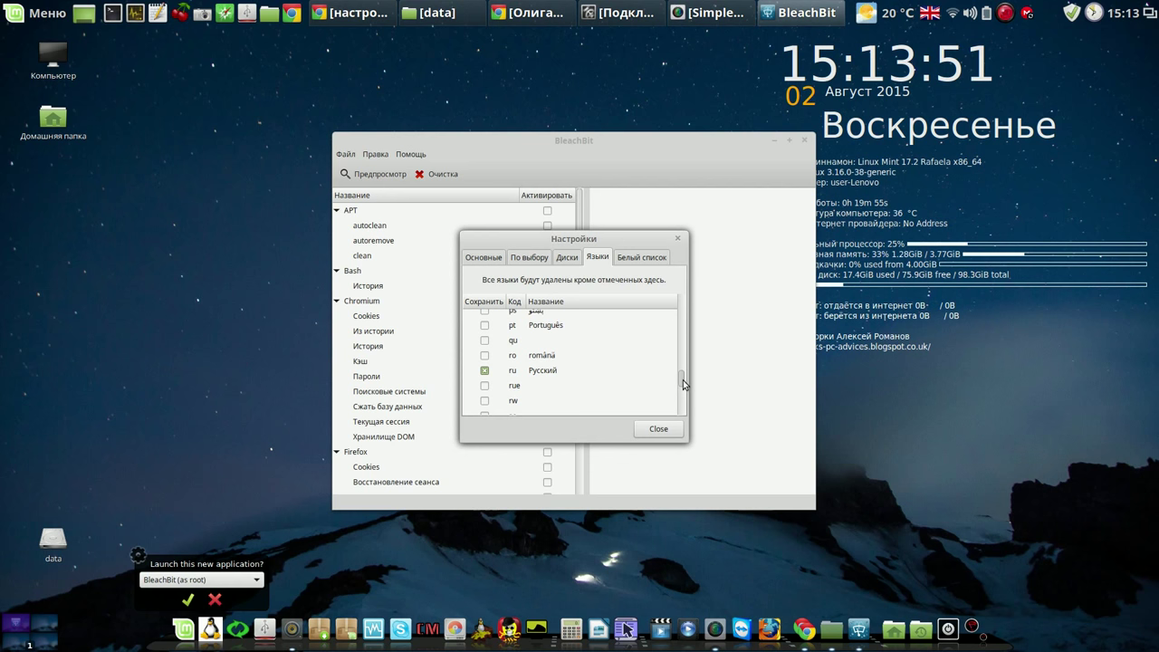
drag(683, 379, 675, 329)
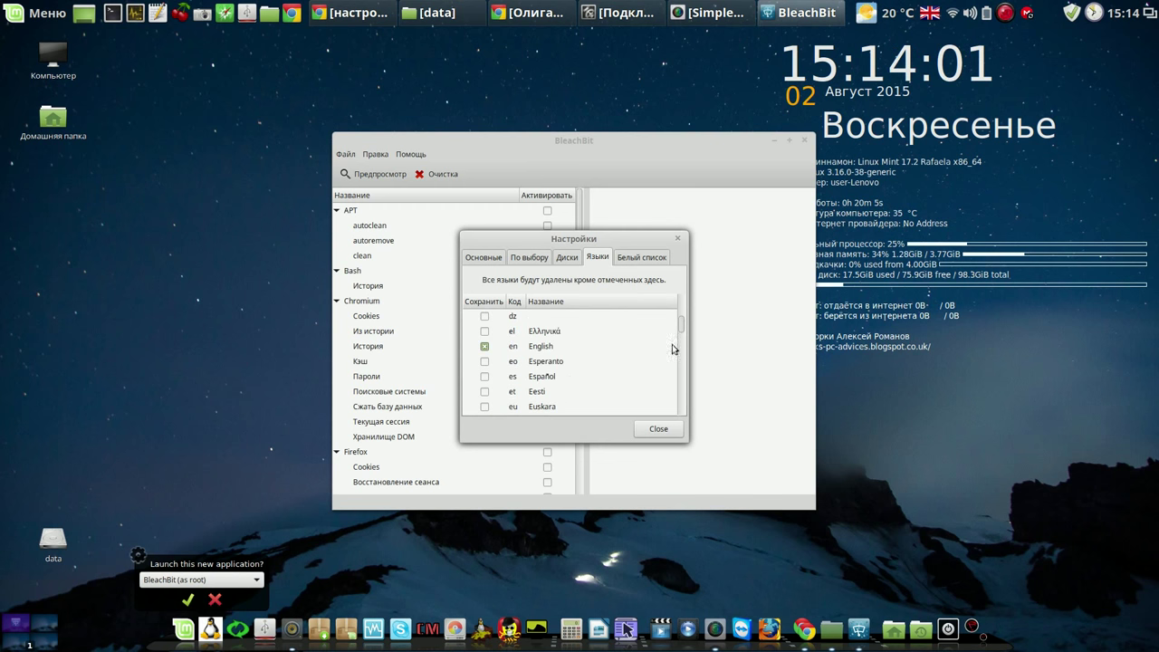
click(644, 259)
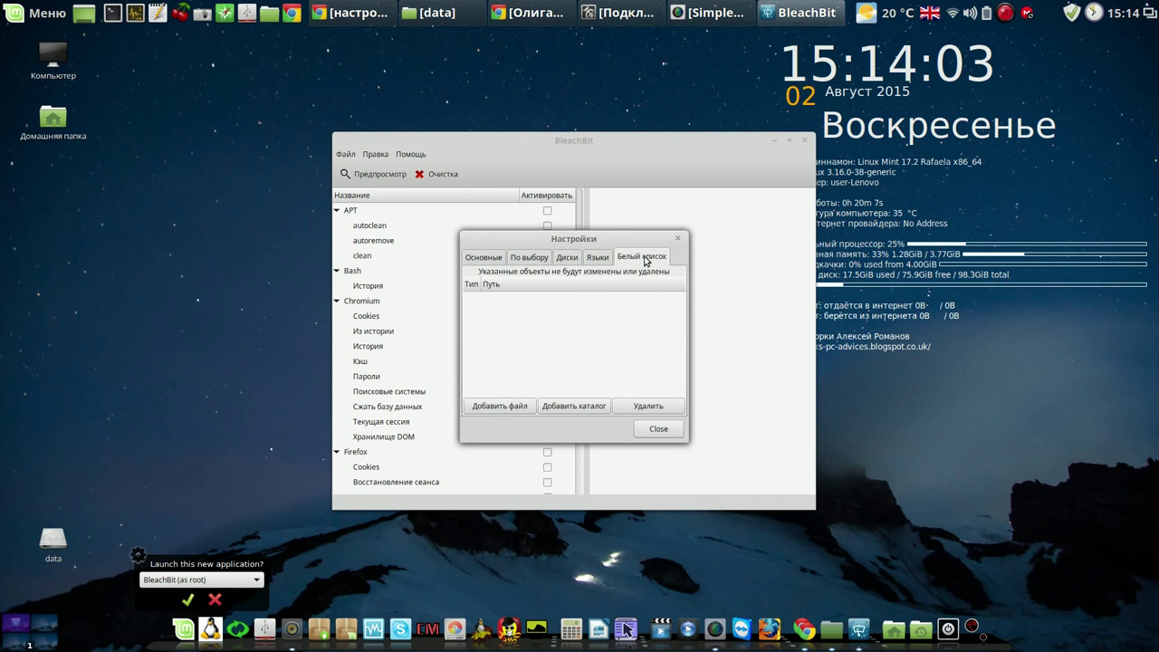
click(661, 429)
Step: Reposition and enlarge the BleachBit window, and enable all APT cleaning options
drag(636, 143, 417, 51)
drag(597, 419, 771, 502)
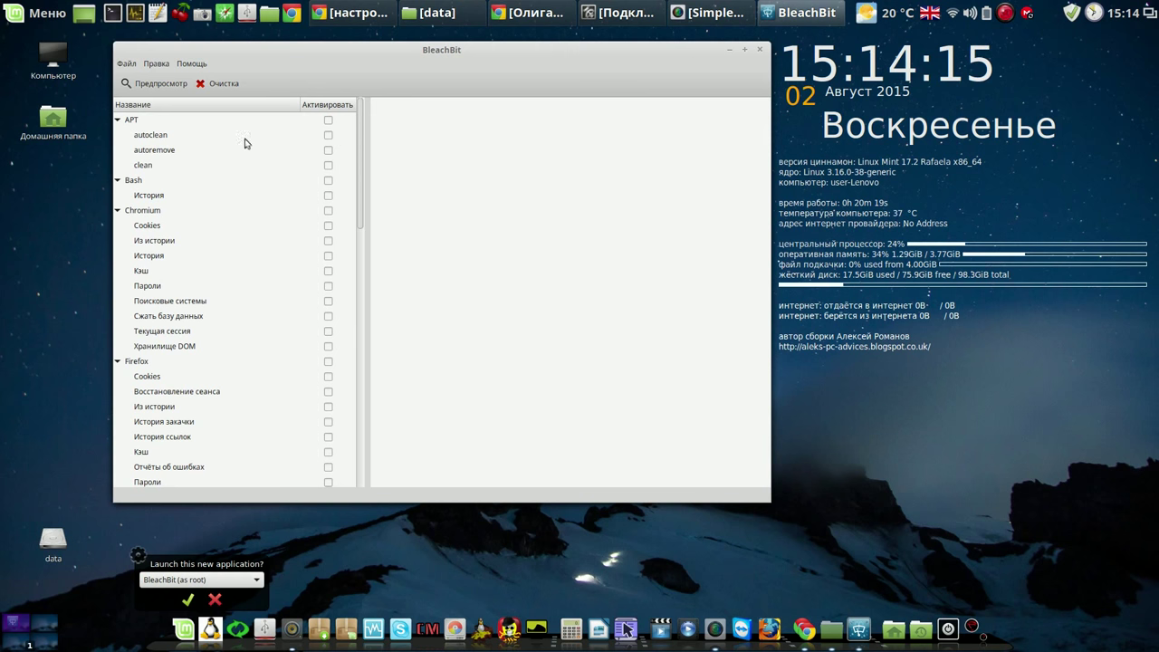
click(328, 121)
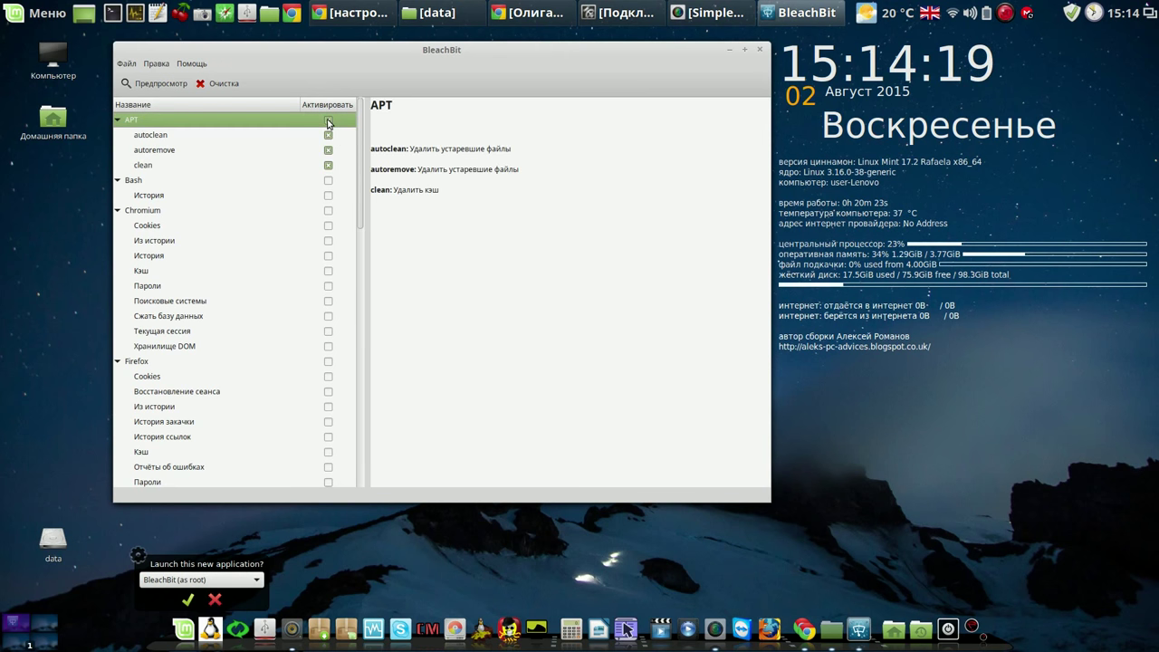
Step: Enable all Chromium cleaning options except Пароли and Текущая сессия
click(328, 212)
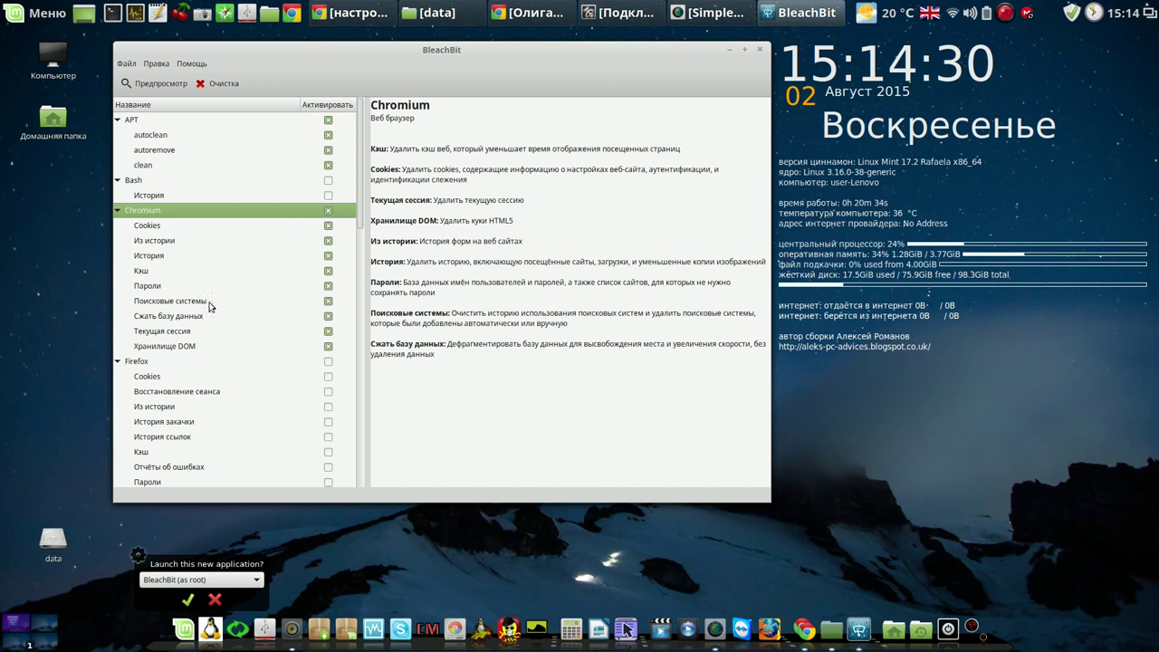
click(328, 286)
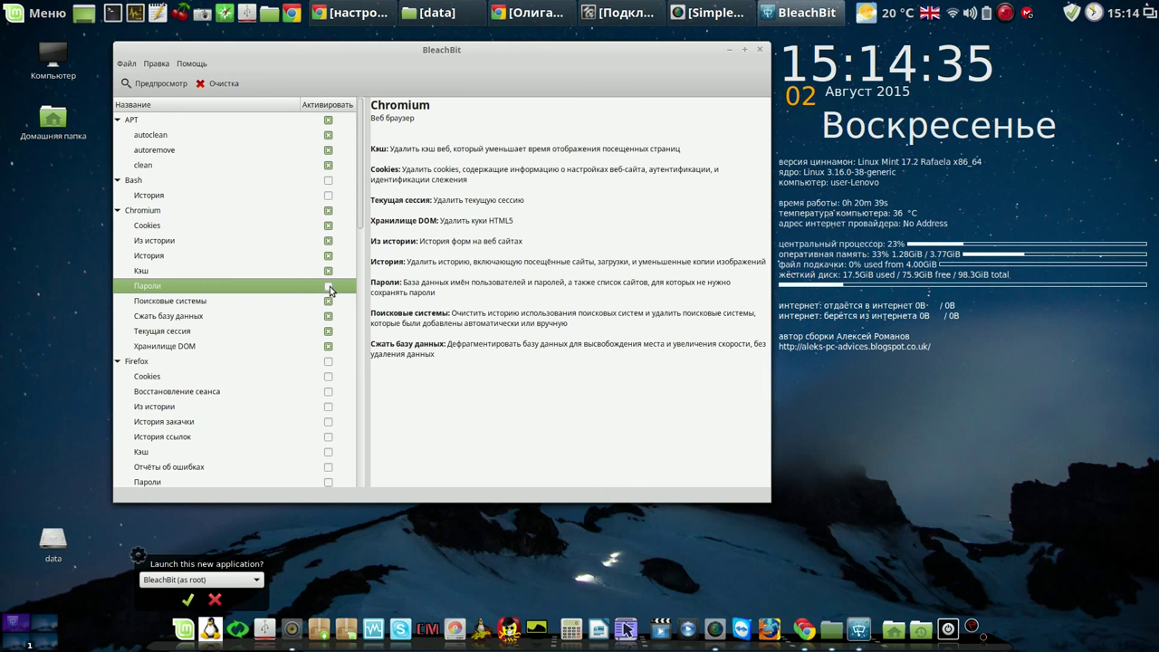
click(328, 332)
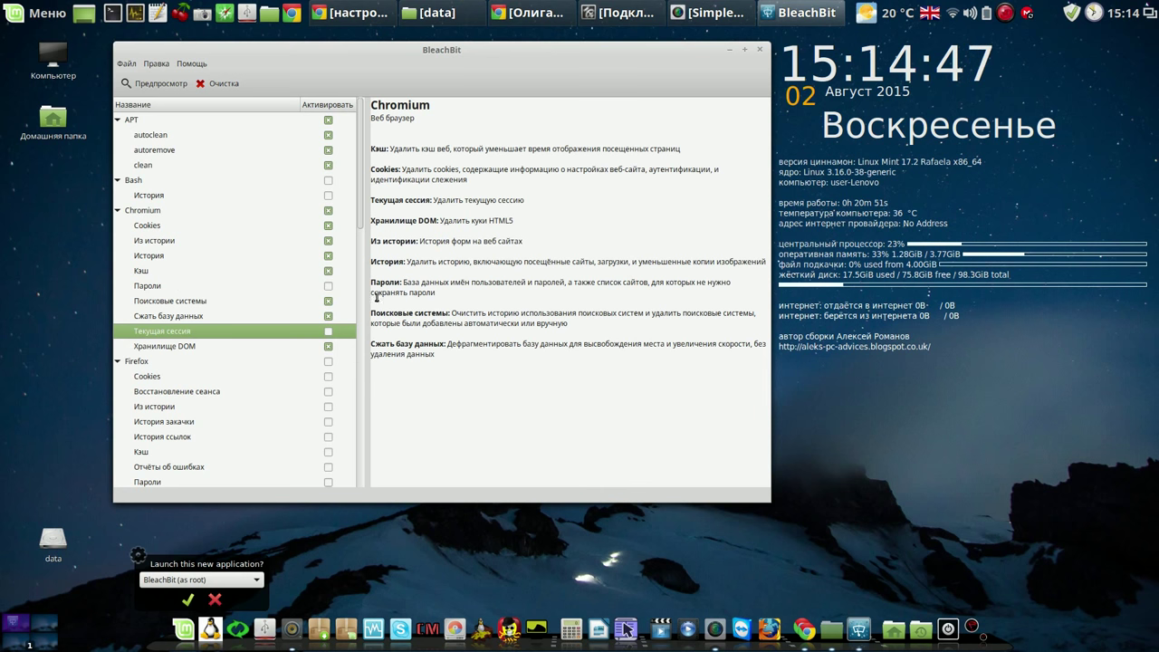
Step: Enable all Firefox cleaning options and all Google Chrome options except Пароли, leaving Flash disabled
drag(361, 204, 361, 271)
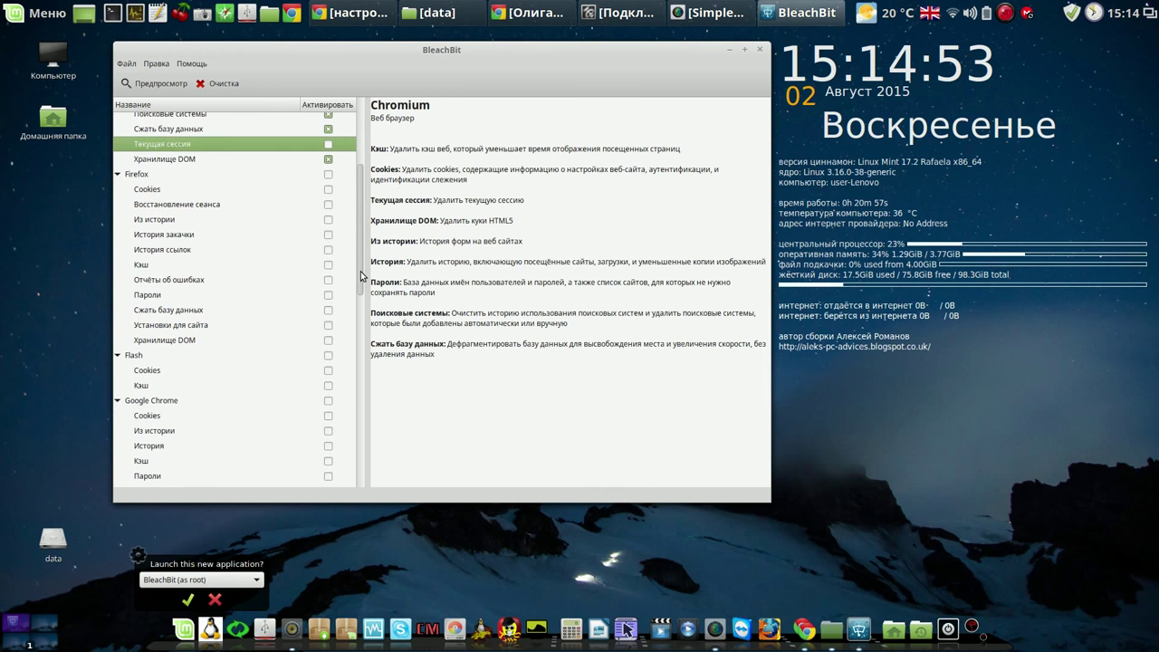
click(328, 177)
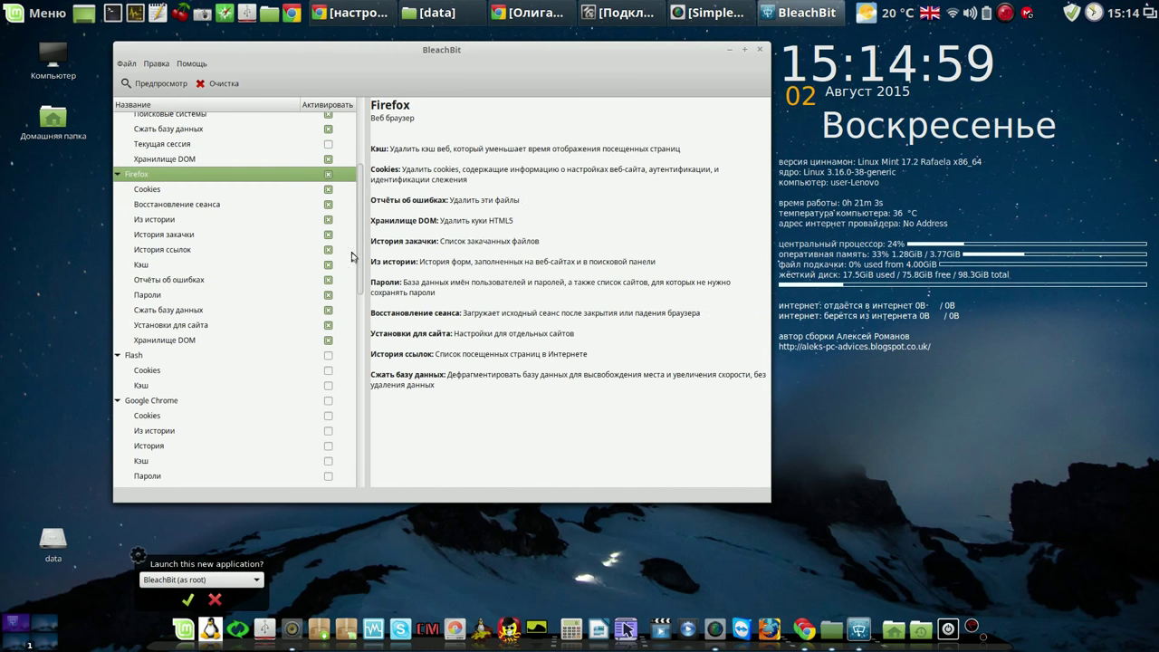
drag(359, 250, 353, 317)
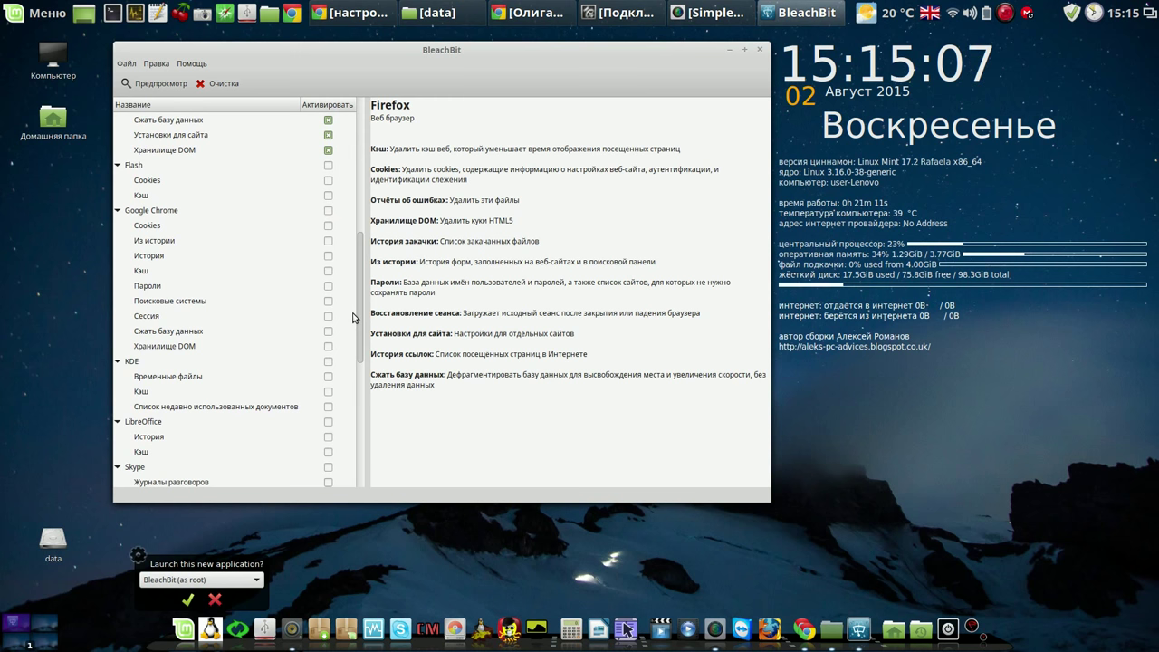
click(154, 183)
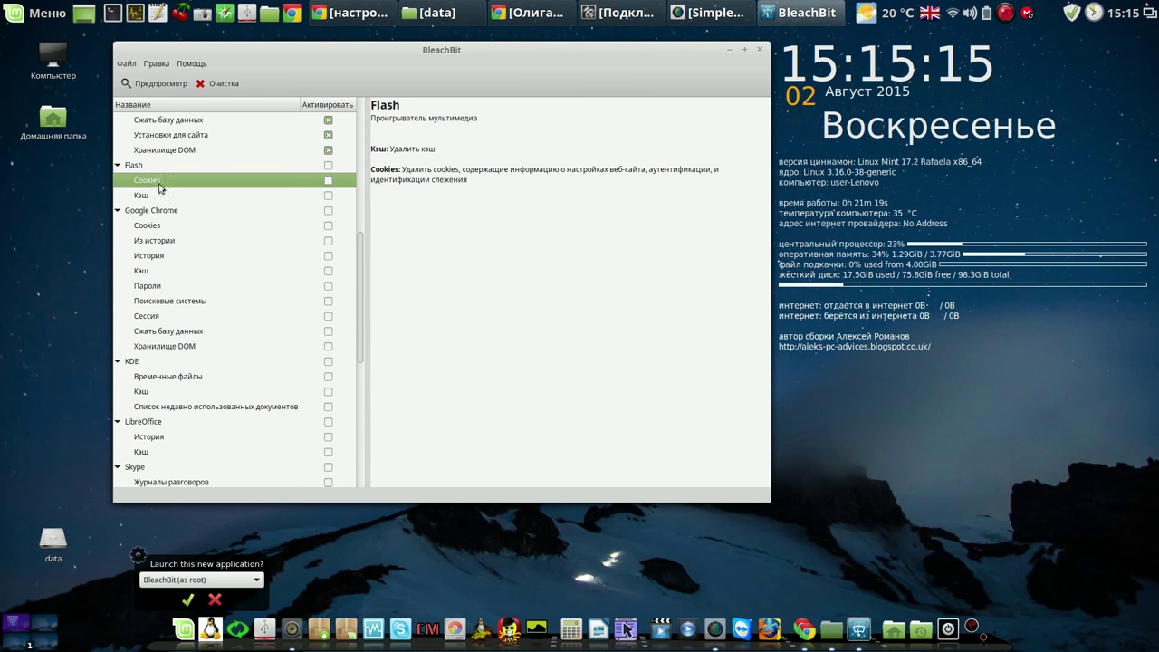
click(328, 211)
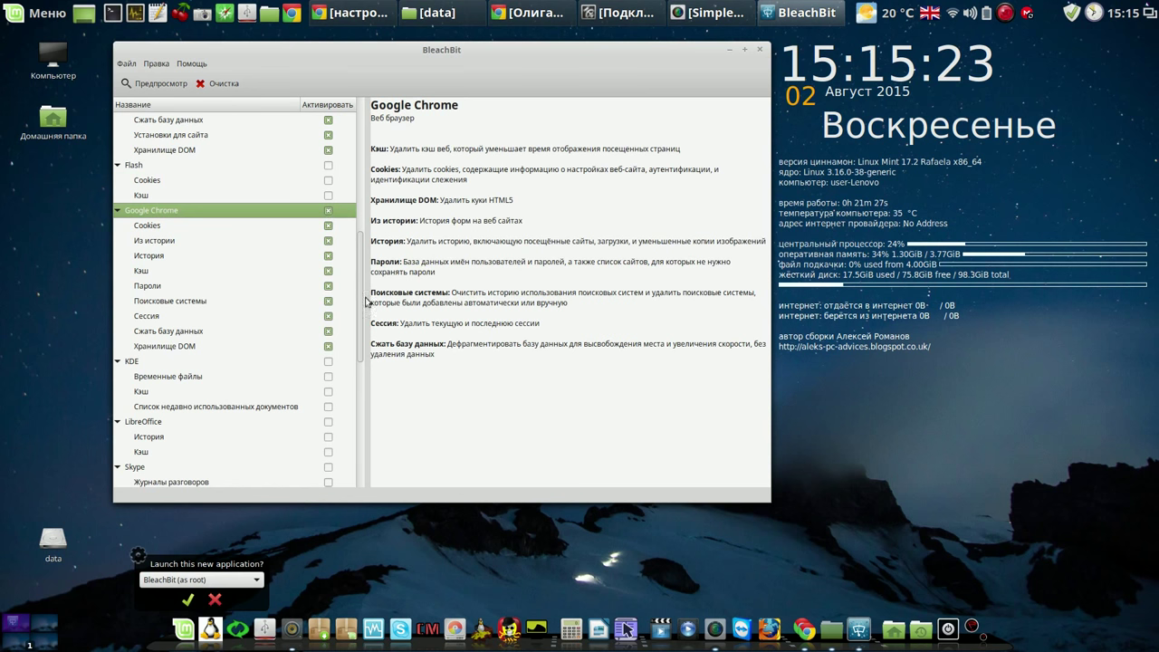
click(328, 287)
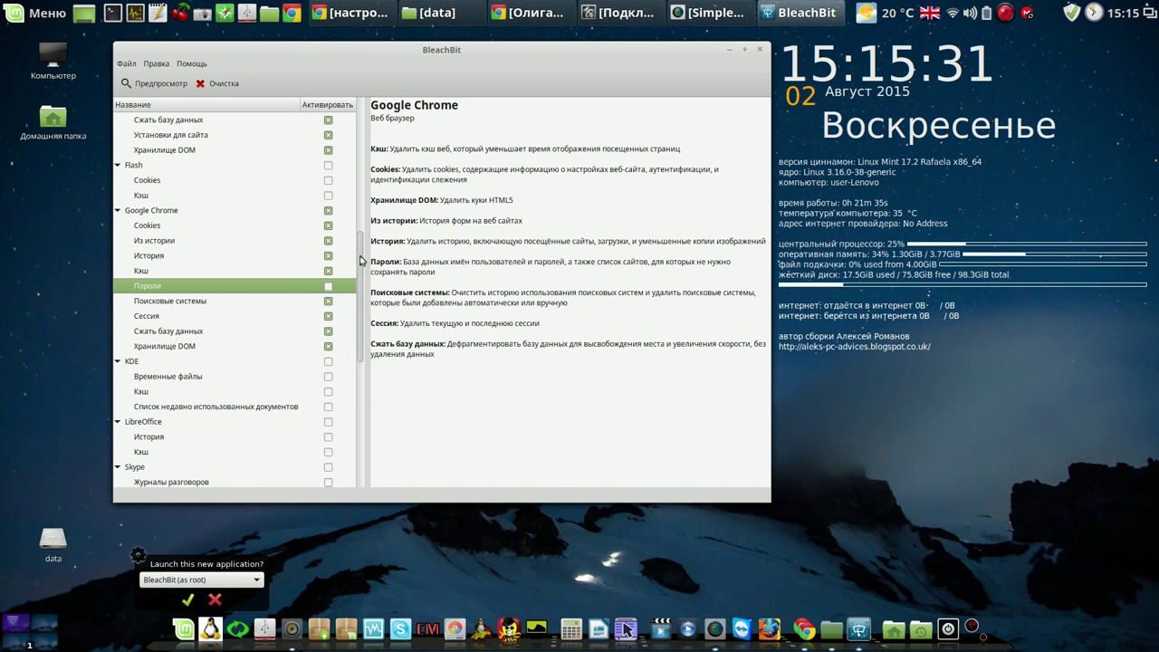
Step: Enable all cleaning options for KDE, LibreOffice, VLC media player and X11, skipping Skype
drag(363, 260, 356, 329)
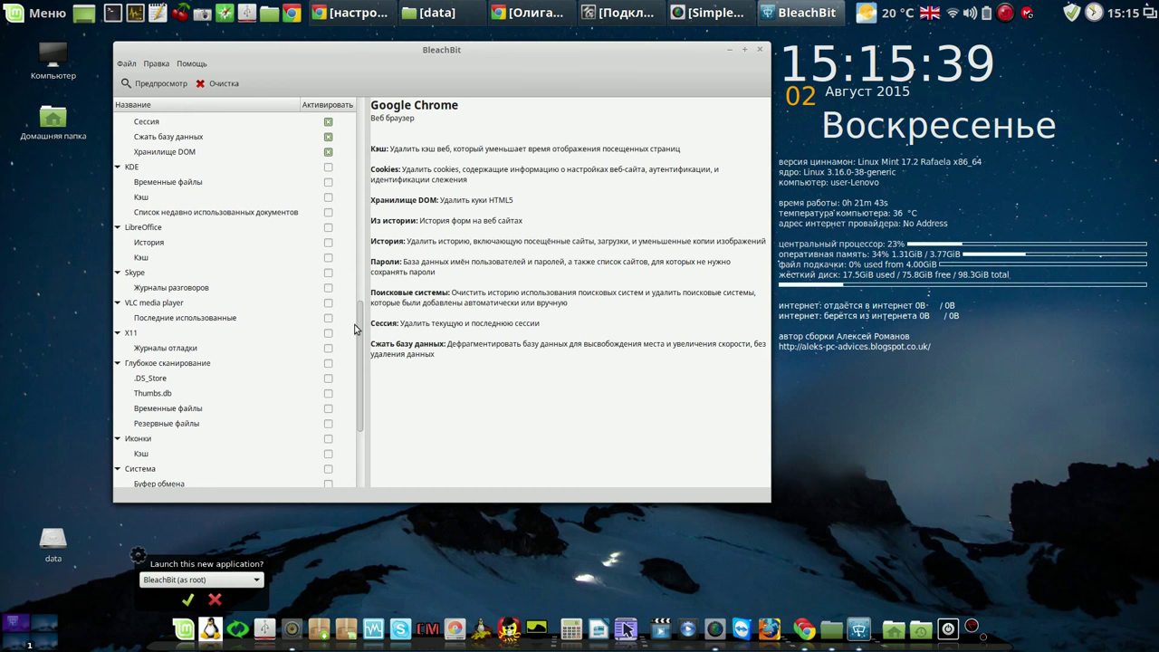
click(328, 168)
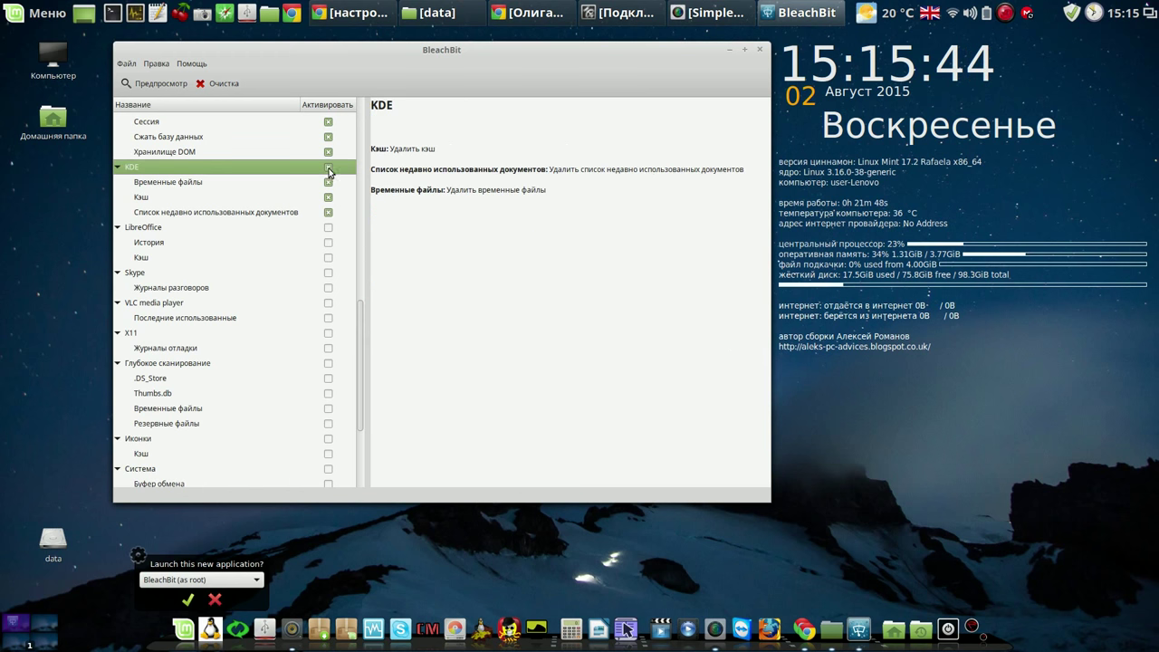
click(327, 228)
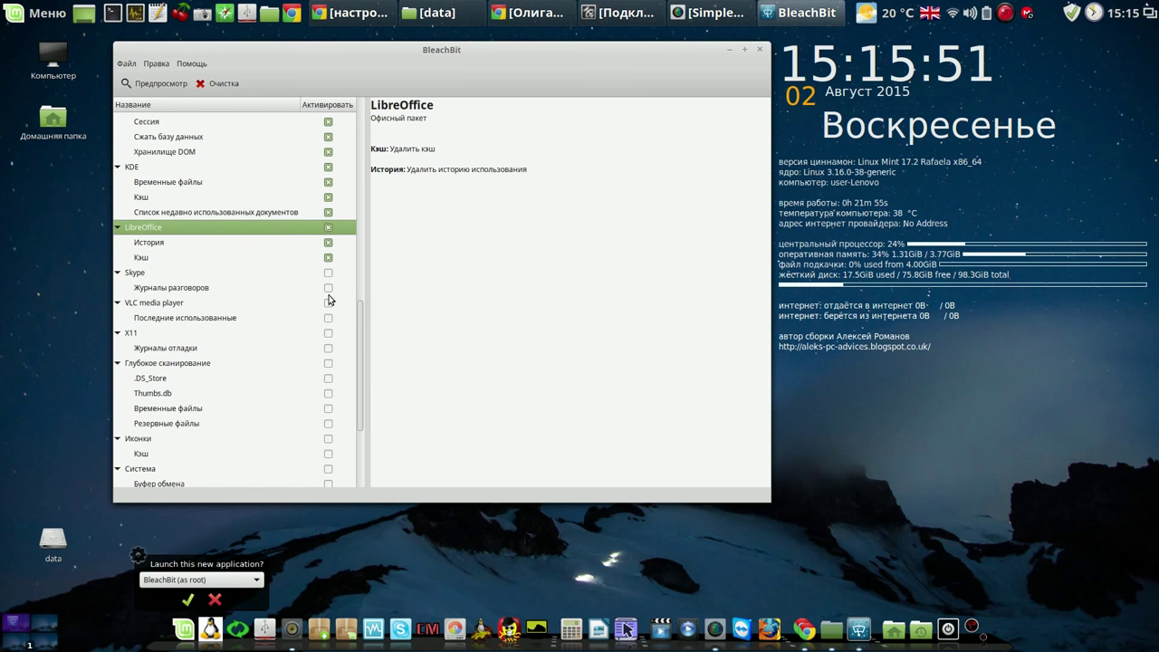
drag(360, 322, 363, 368)
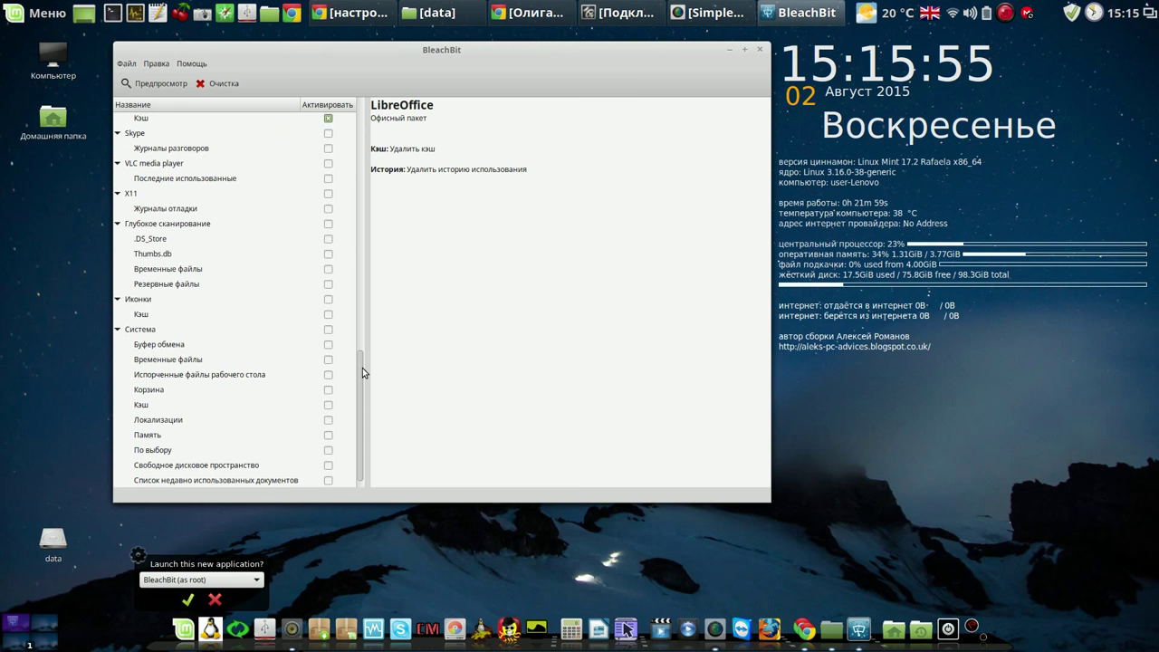
click(329, 165)
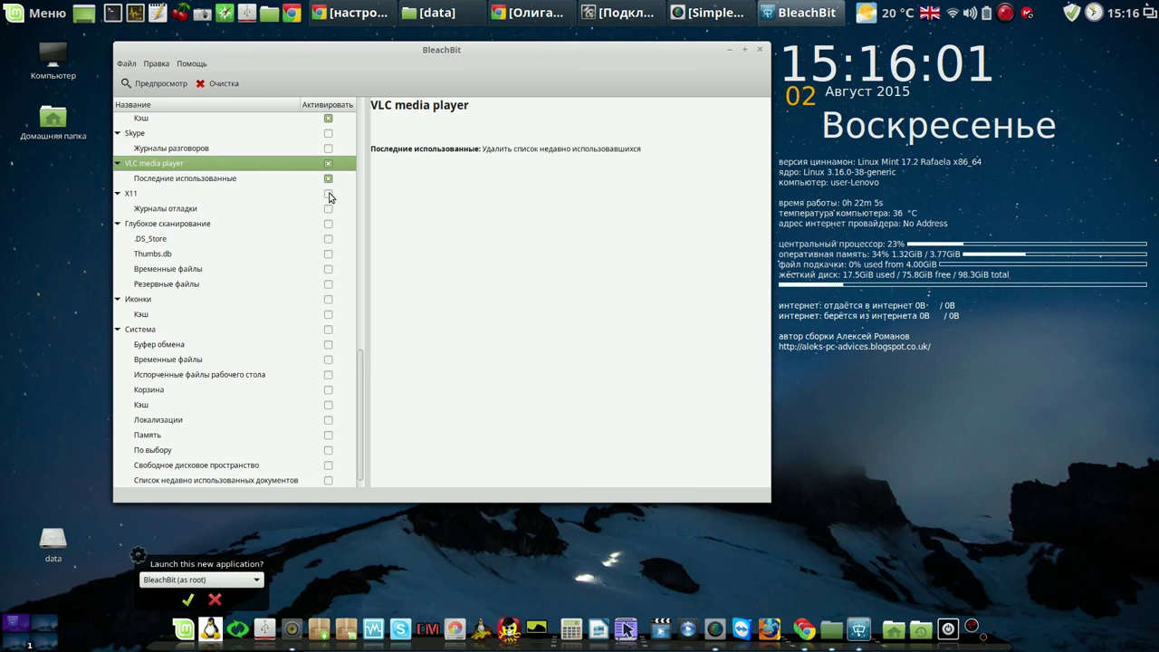
click(328, 195)
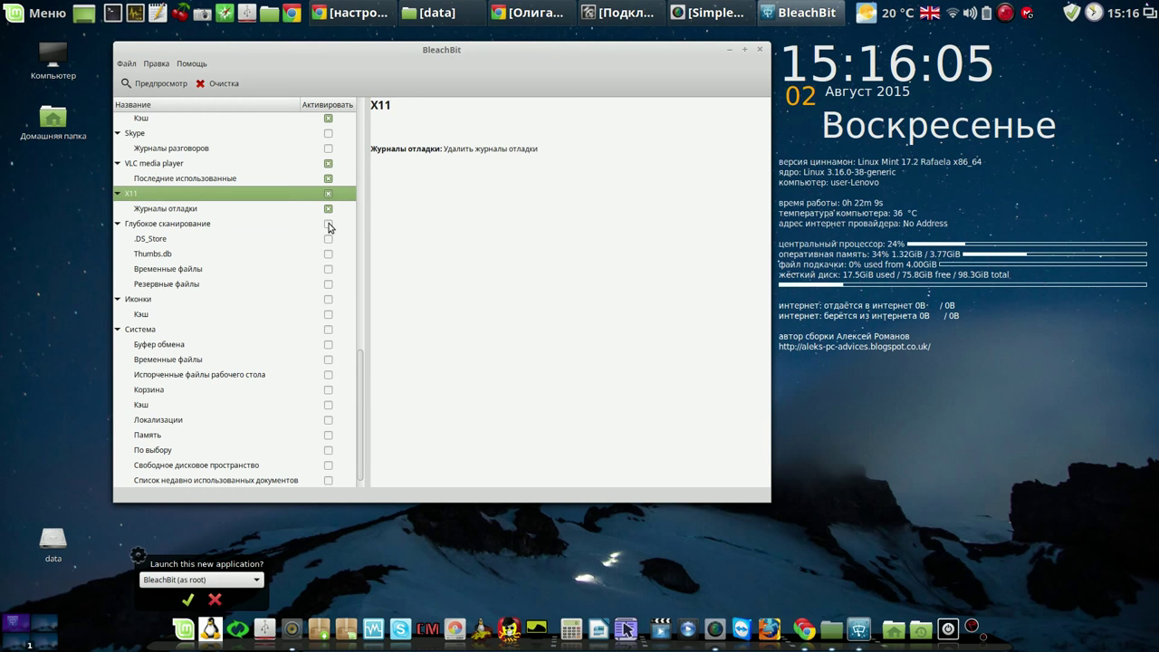
Step: Enable all Глубокое сканирование options, accepting the slow-option warnings, and enable Кэш under Иконки
click(330, 225)
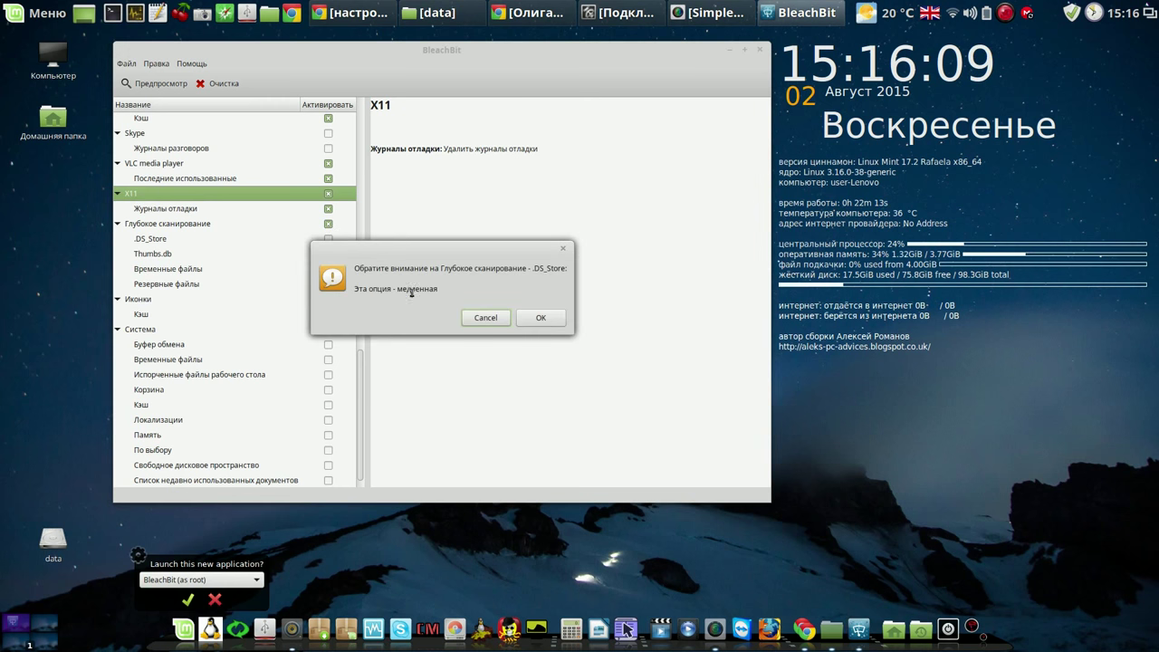
click(538, 319)
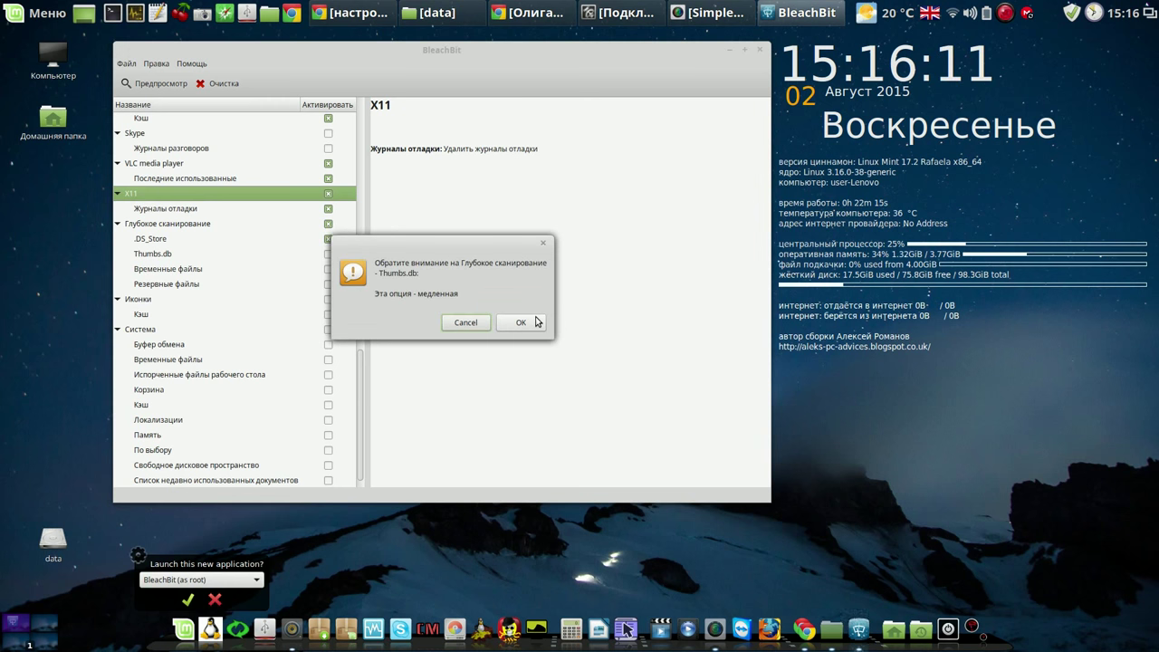
click(521, 324)
click(522, 326)
click(522, 328)
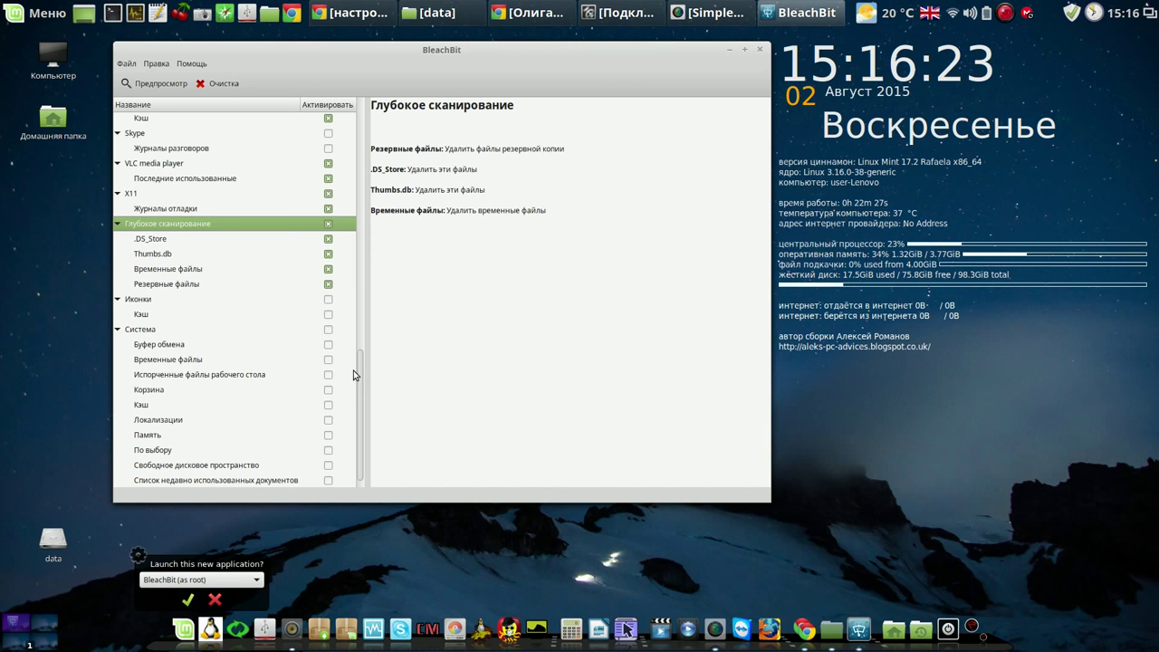
click(328, 315)
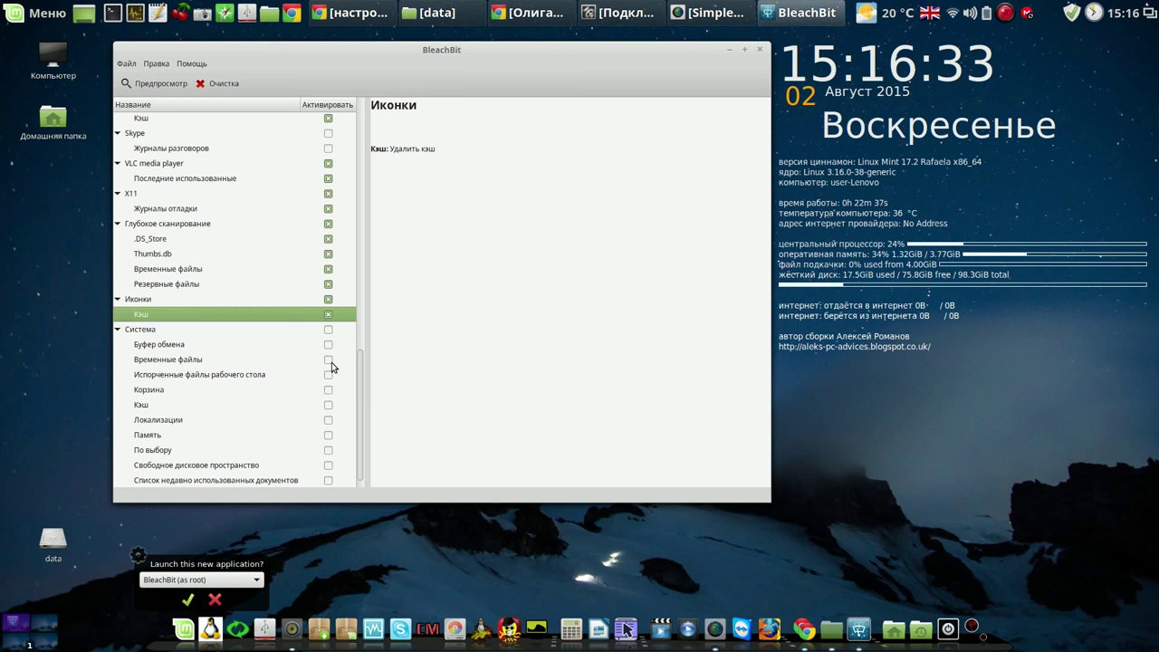
Step: Enable all Система cleaning options except Локализации, accepting the warnings for Локализации and Свободное дисковое пространство
click(328, 330)
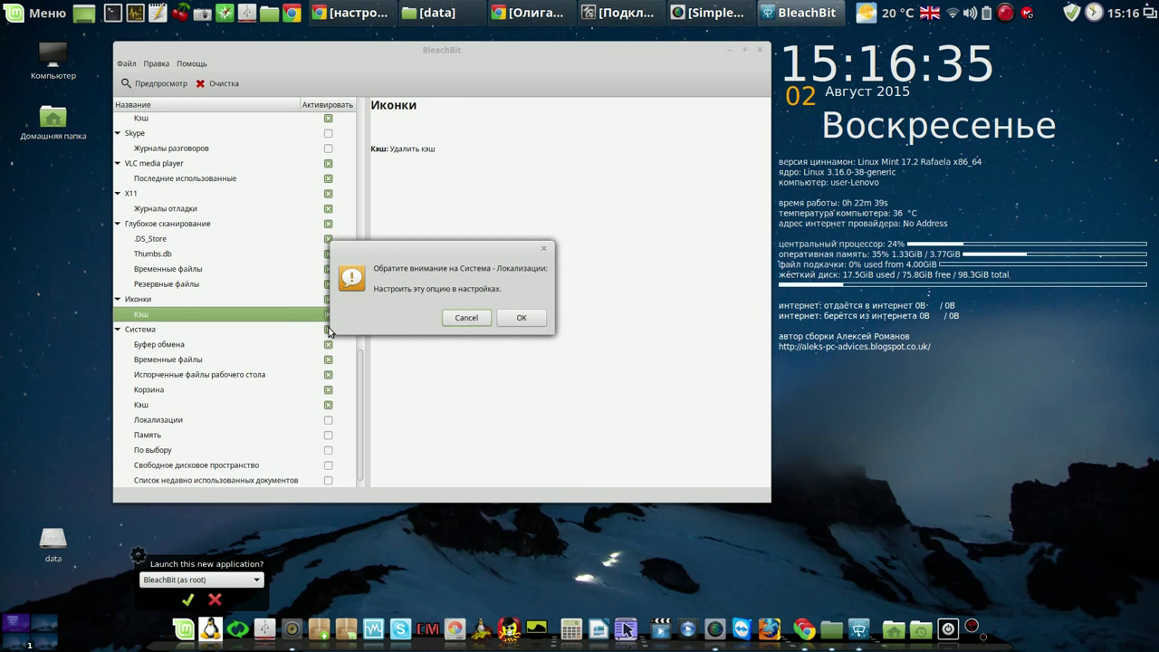
click(519, 318)
click(517, 324)
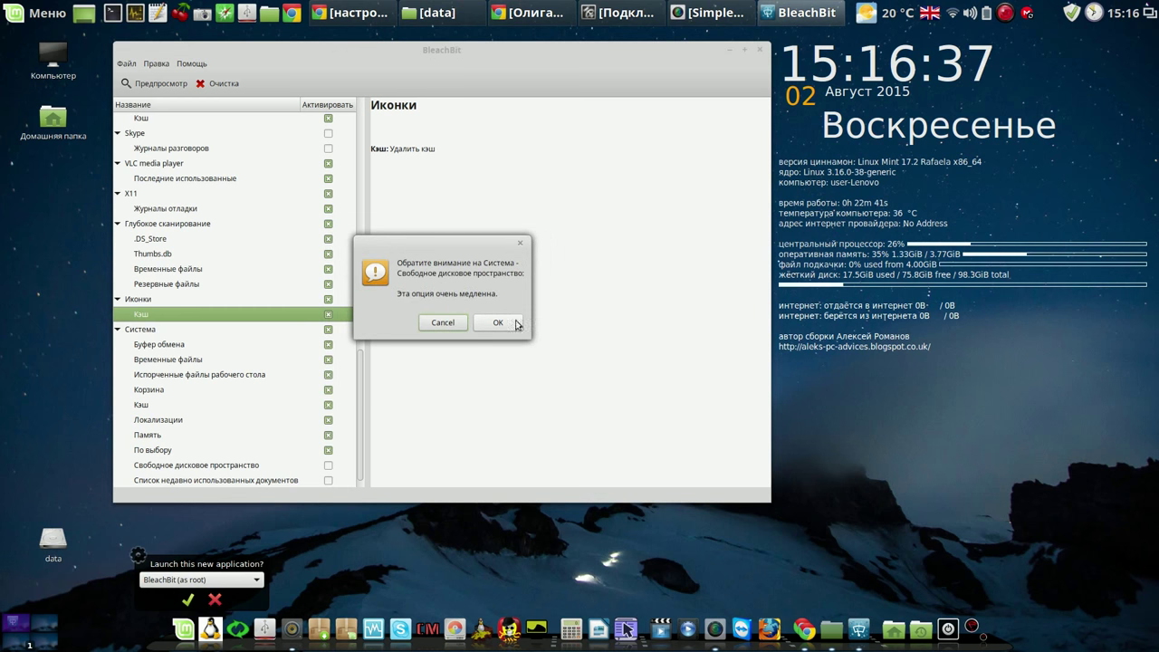
click(512, 323)
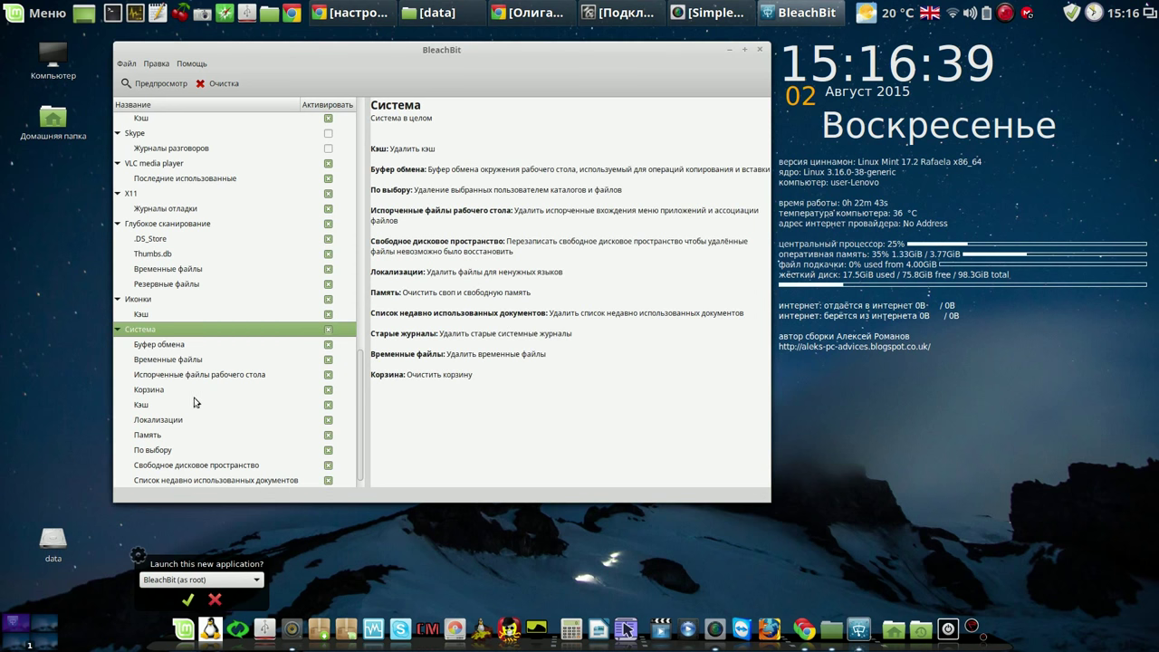
click(328, 420)
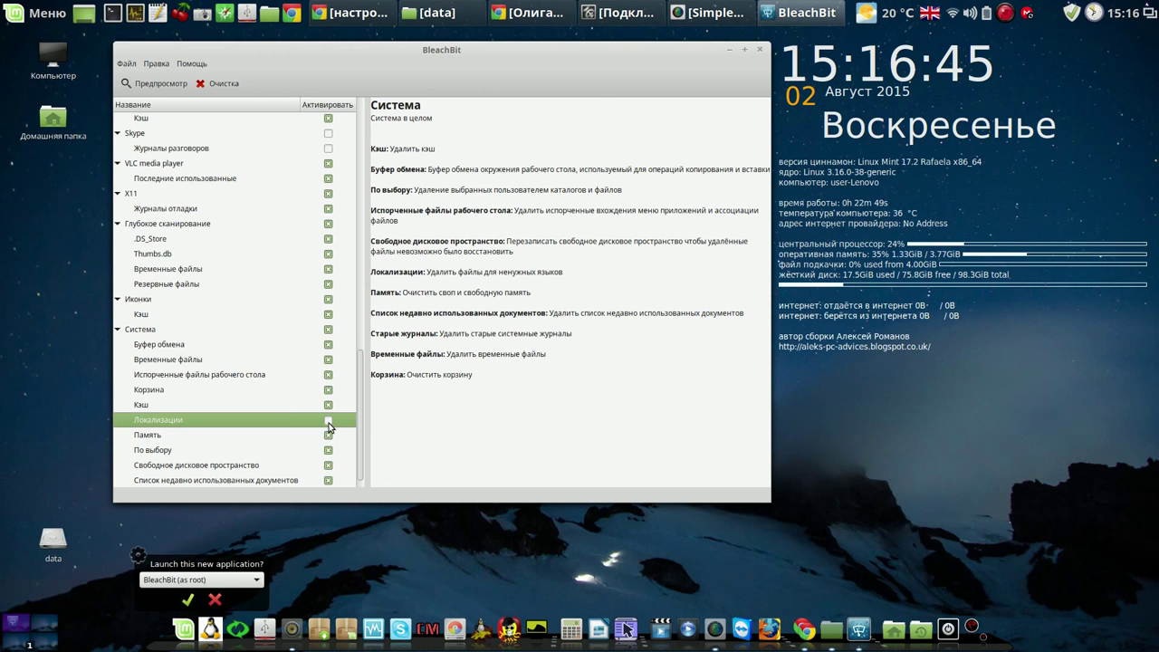
Step: Move the BleachBit window aside, dismiss the launch prompt, and start Systemback, authenticating with the administrator password
drag(565, 55, 931, 62)
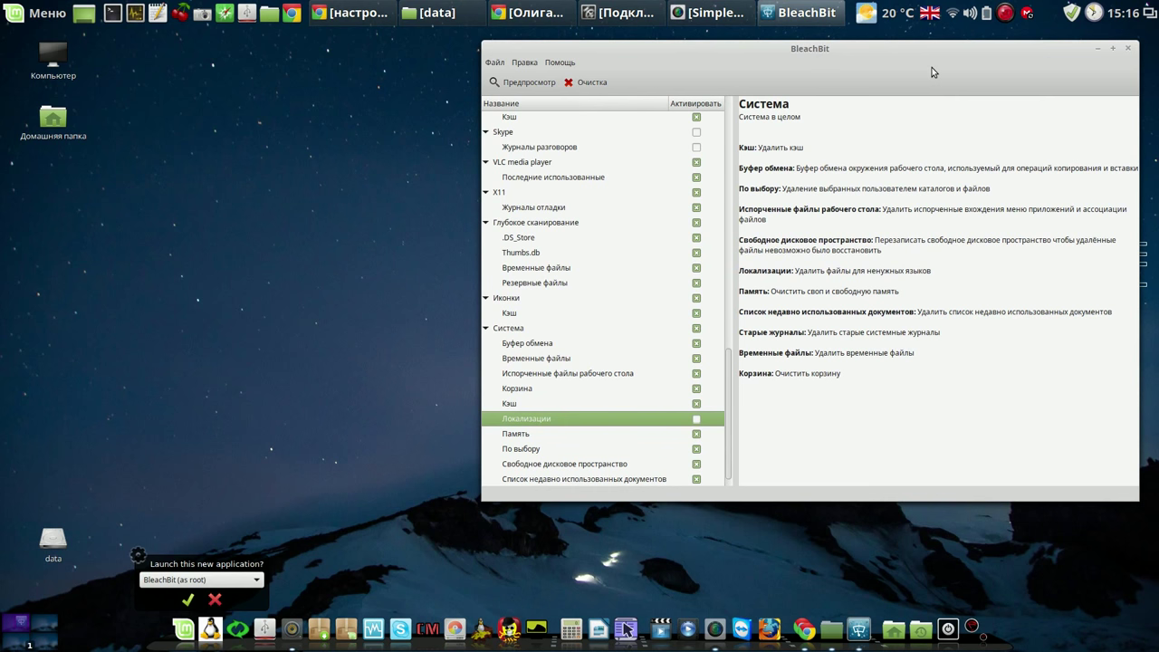
click(215, 601)
click(241, 631)
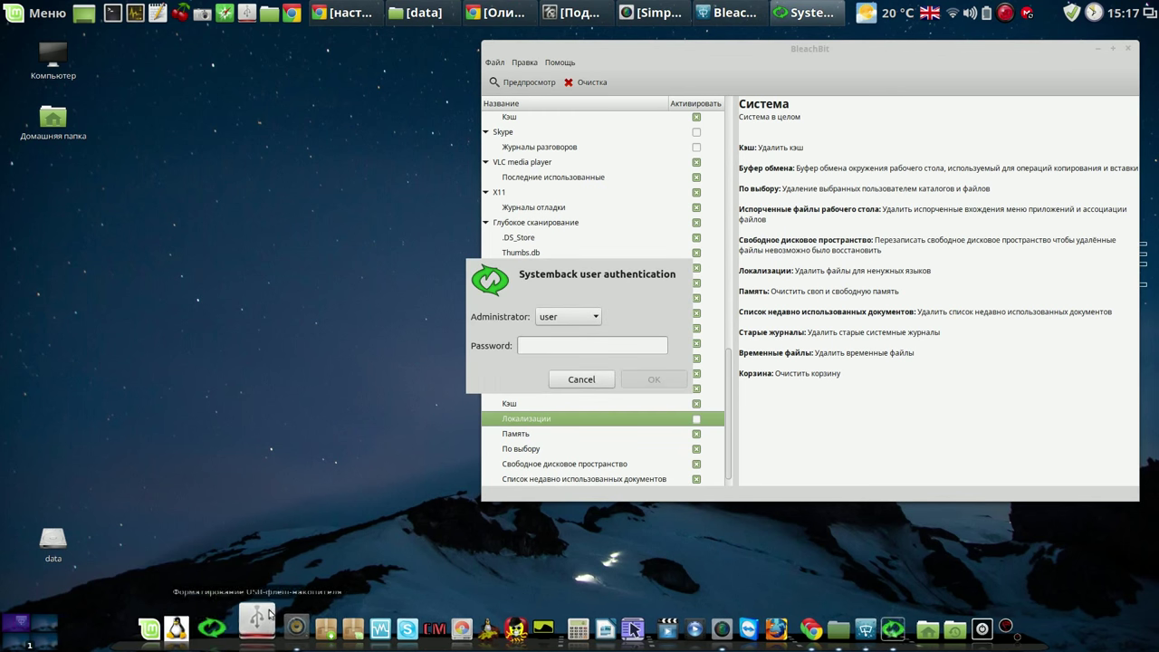
text(****)
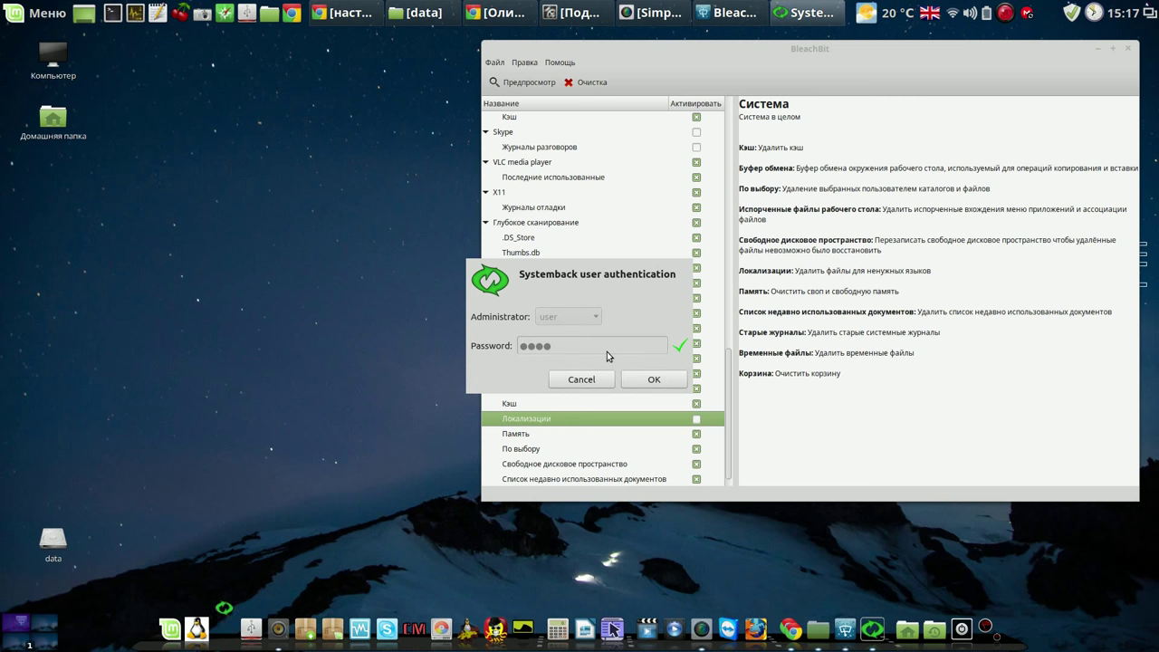
click(647, 378)
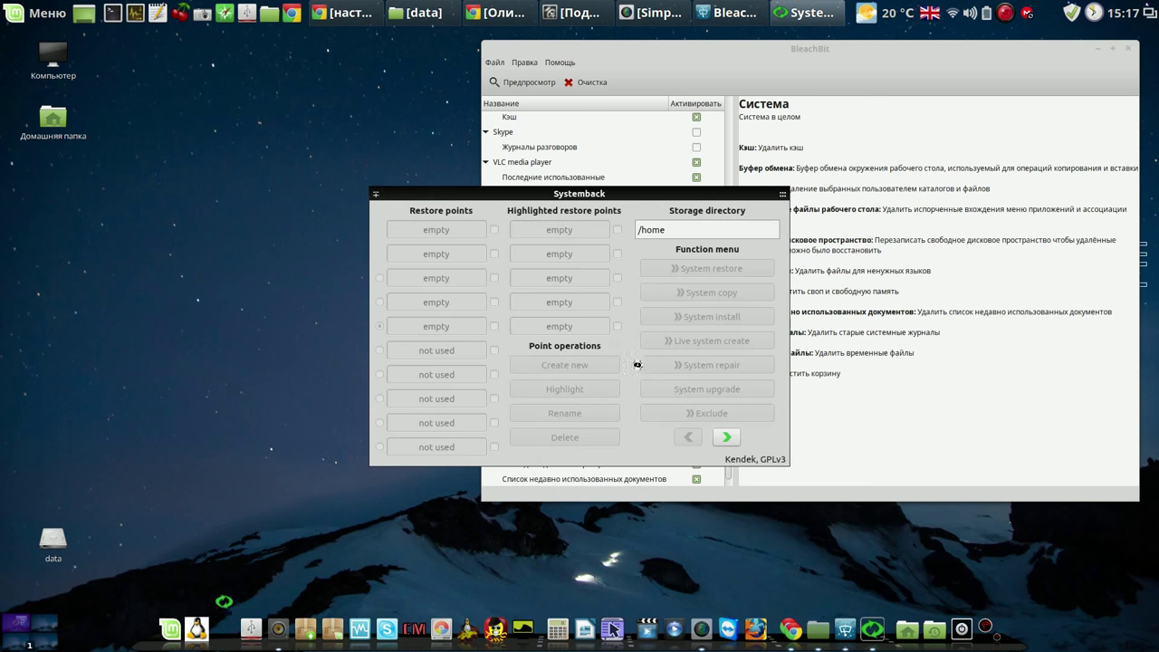
Step: Create a new system restore point in Systemback and close it once the point is listed
drag(676, 195, 353, 70)
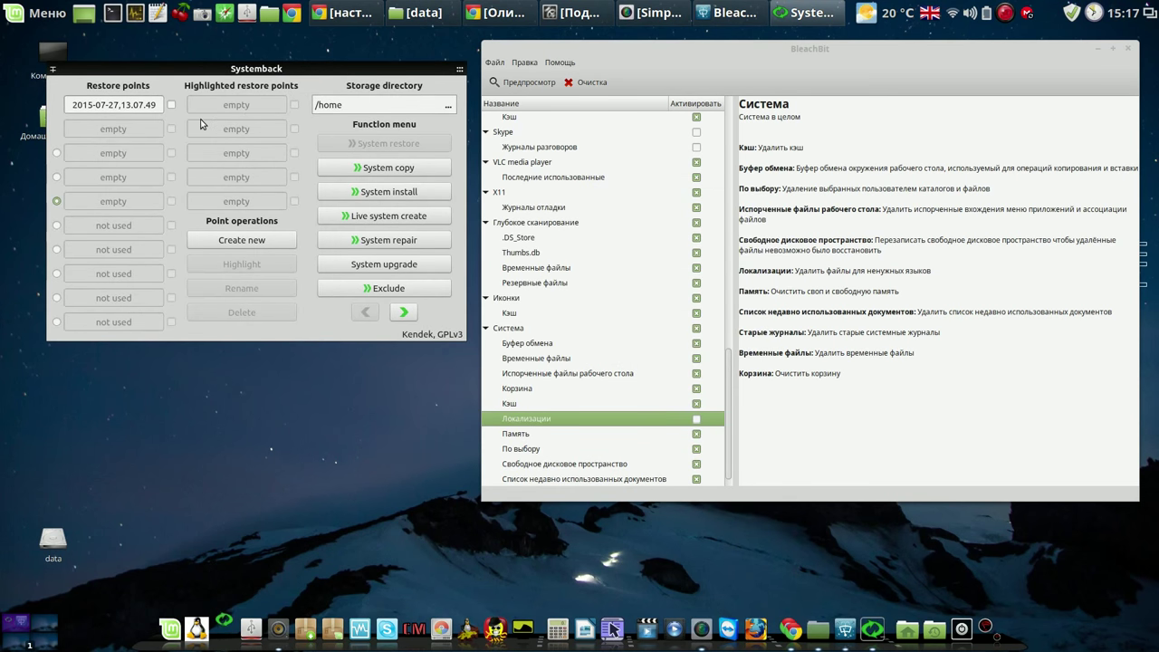
click(259, 242)
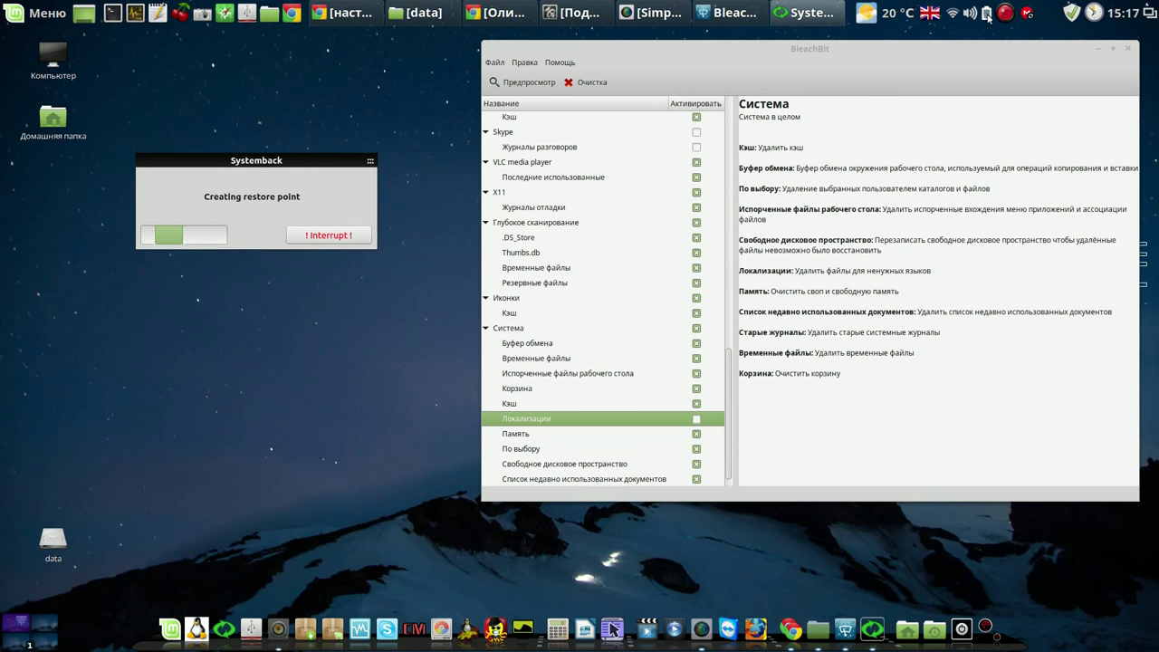
click(1027, 12)
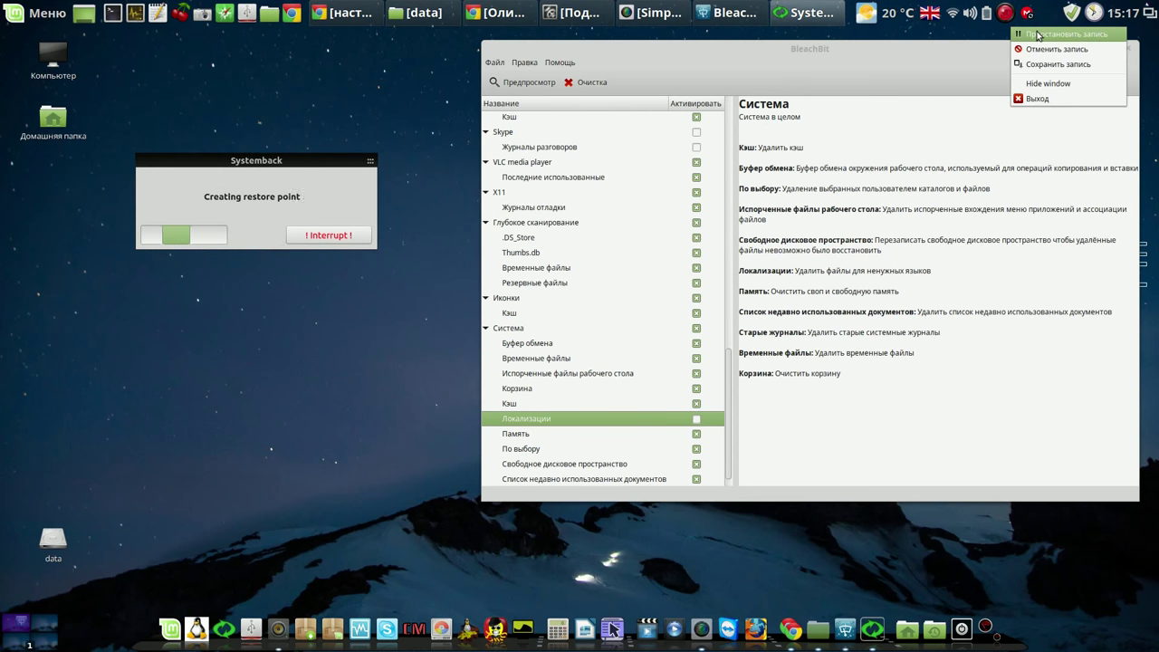
click(1037, 34)
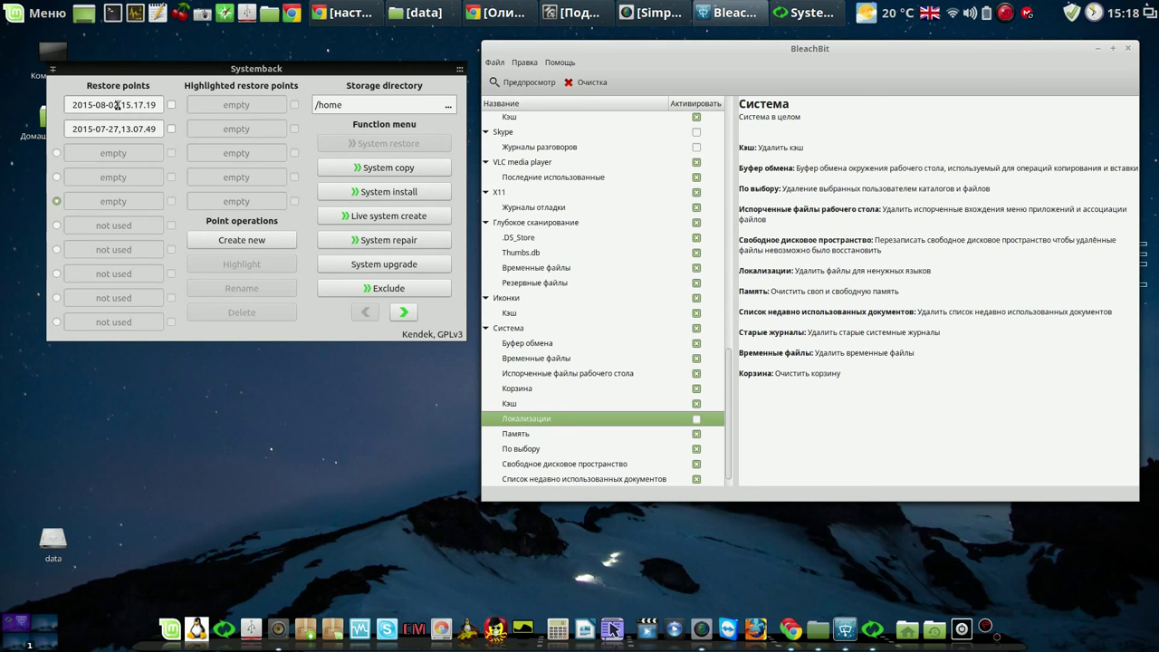
drag(116, 104, 66, 104)
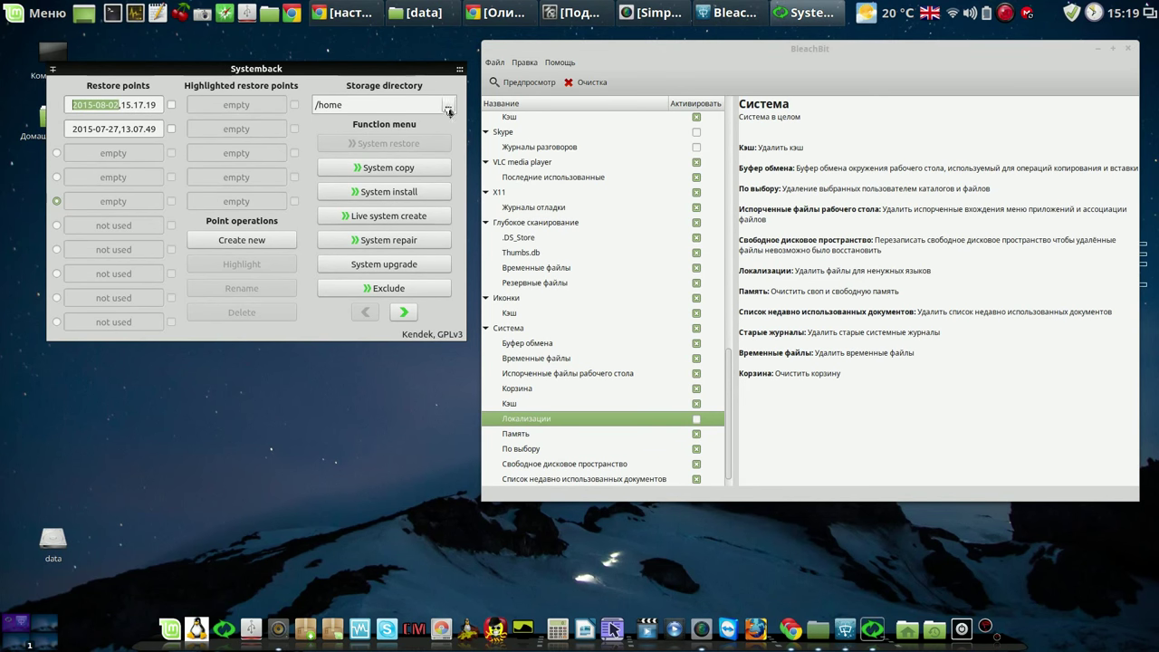
click(453, 73)
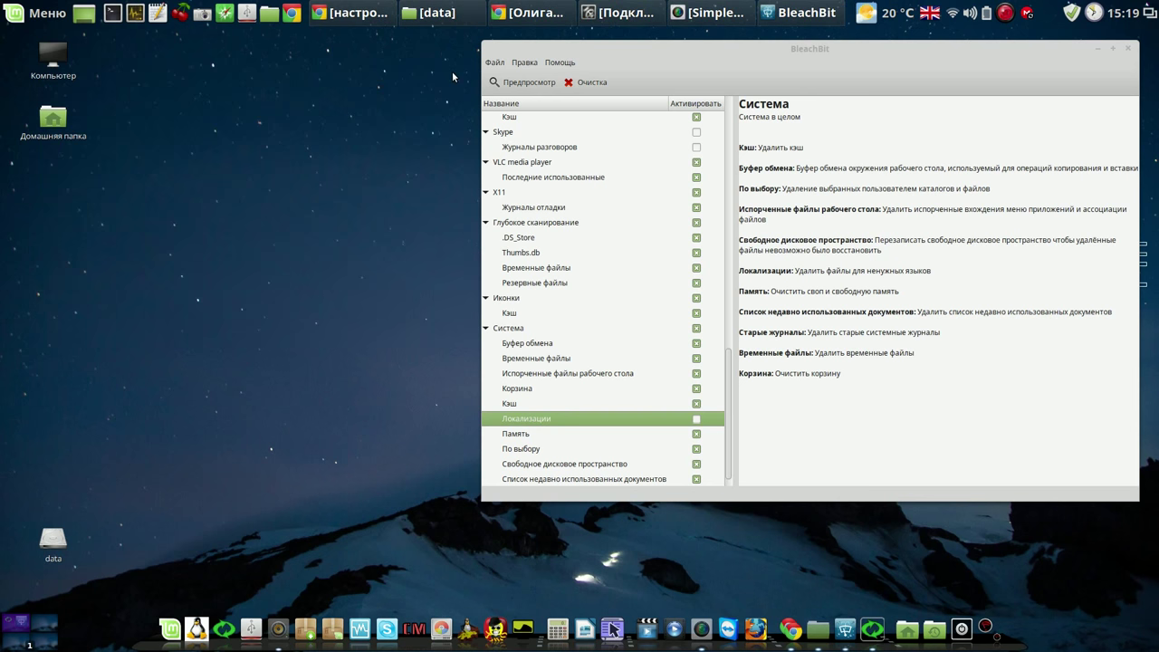
Step: Run the BleachBit cleanup, confirming permanent deletion of the selected files, and force-quit the application when it stops responding
click(590, 85)
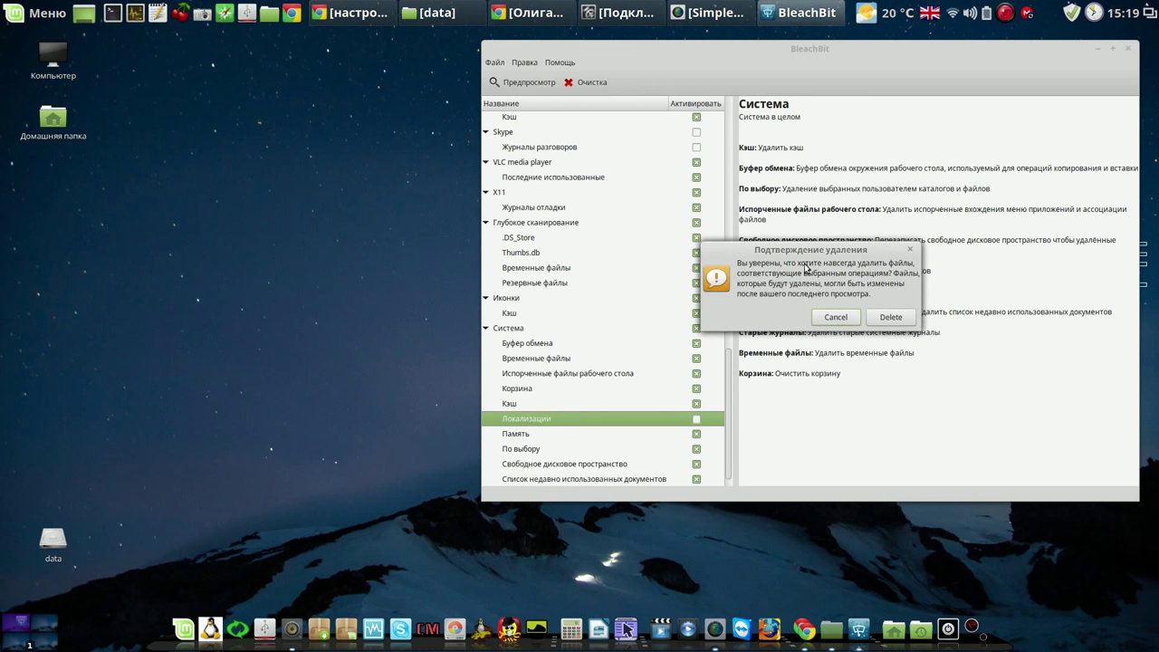
click(891, 318)
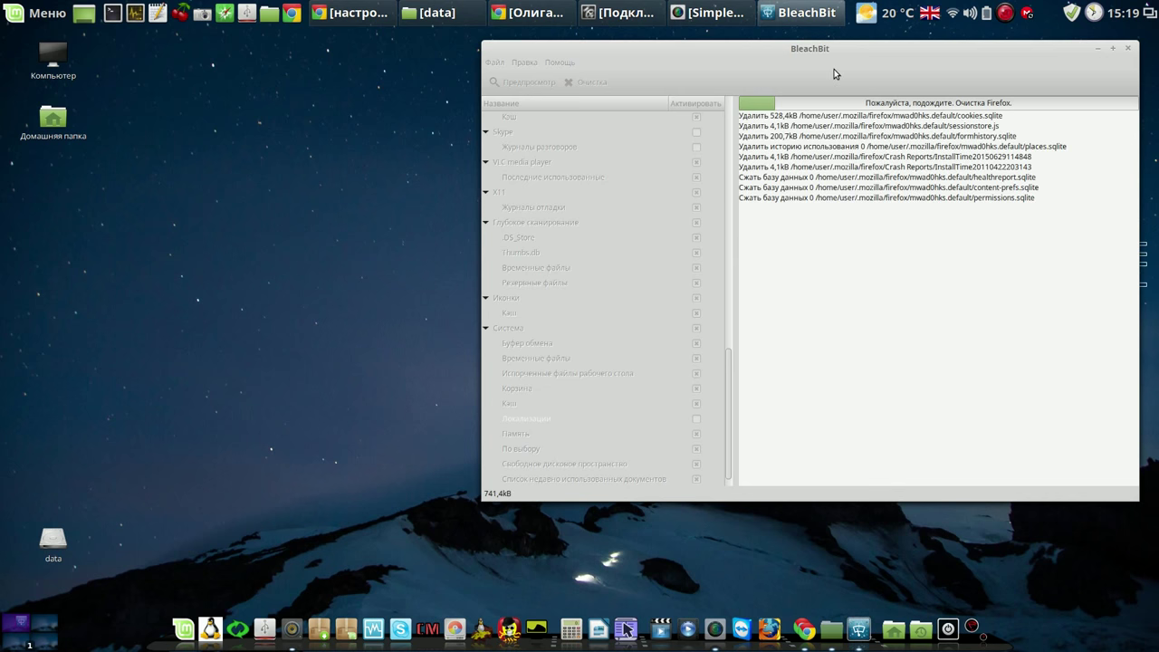
drag(878, 52, 481, 44)
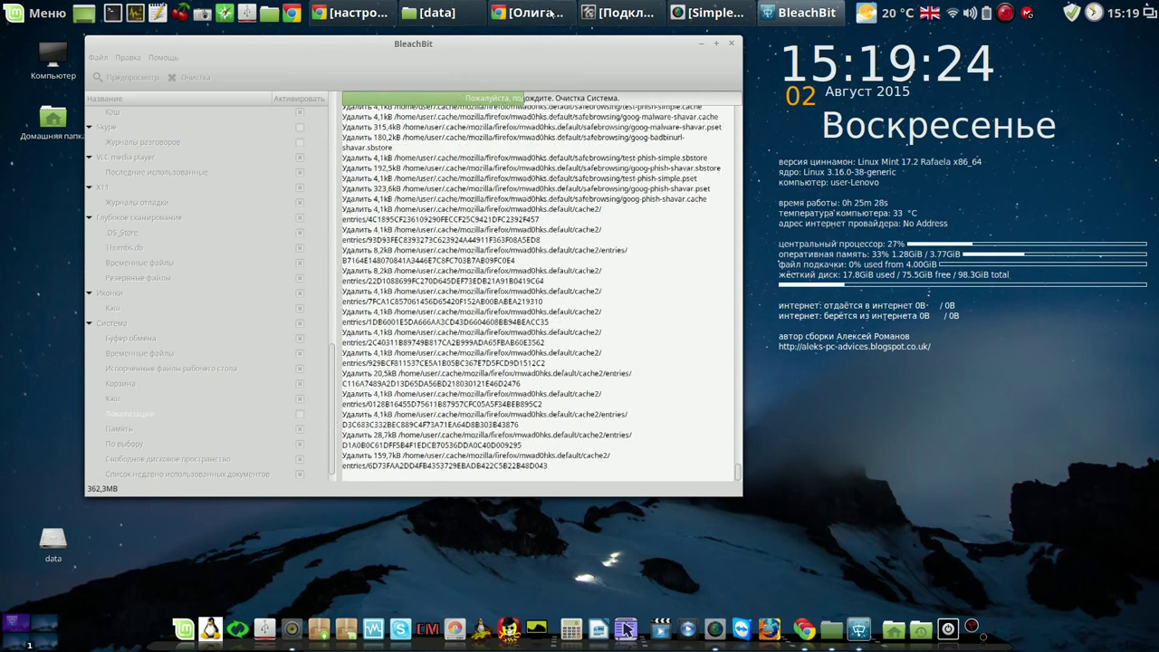
click(1005, 11)
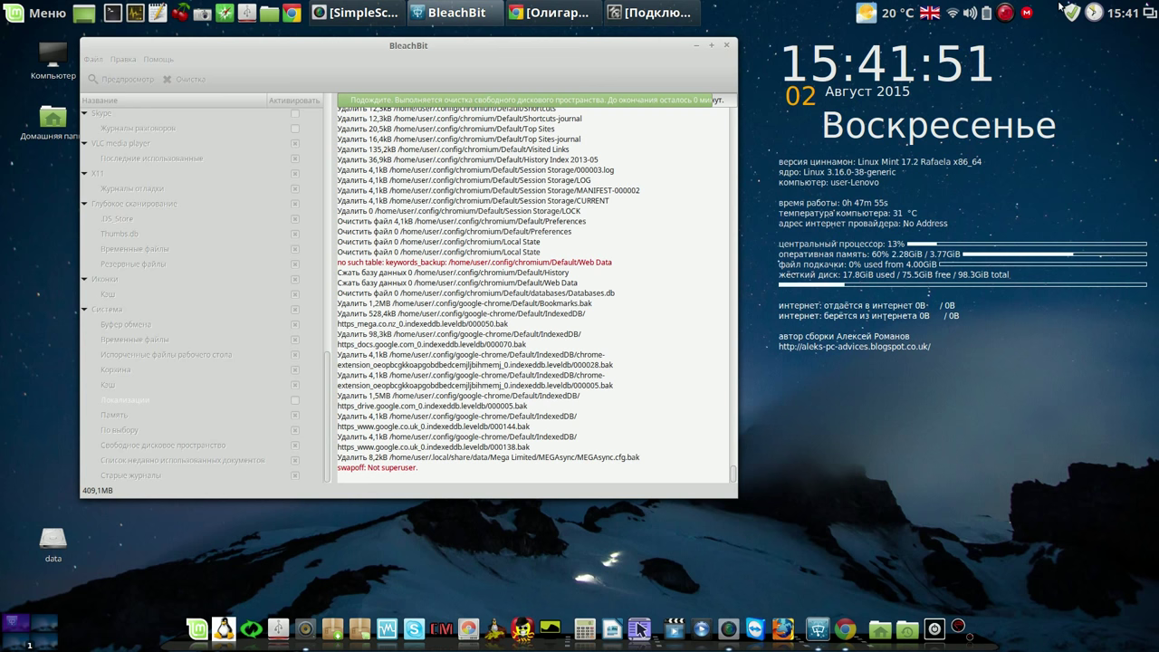
click(1006, 13)
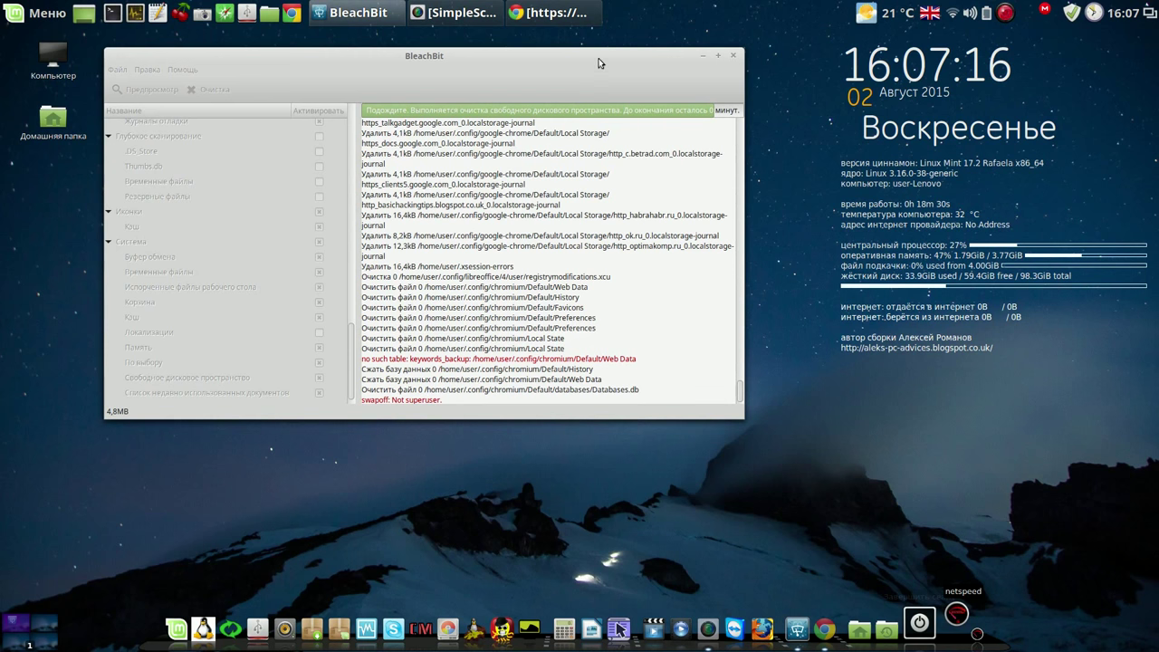
mouse_move(598, 63)
mouse_down()
mouse_move(609, 76)
mouse_move(594, 60)
mouse_up()
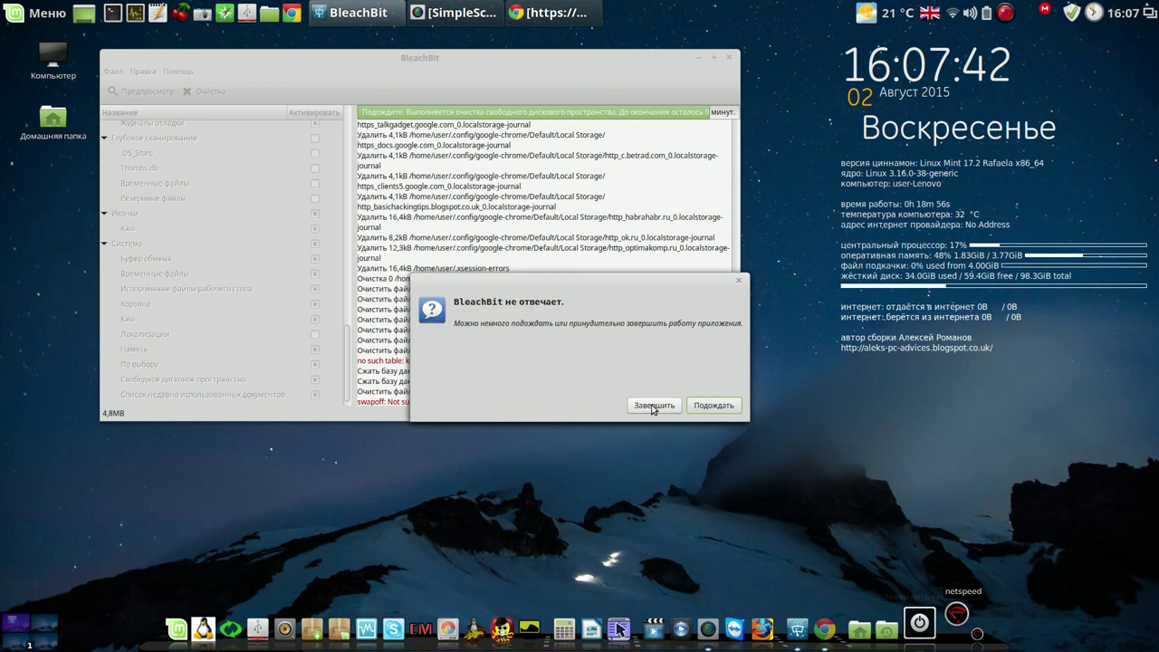
click(652, 405)
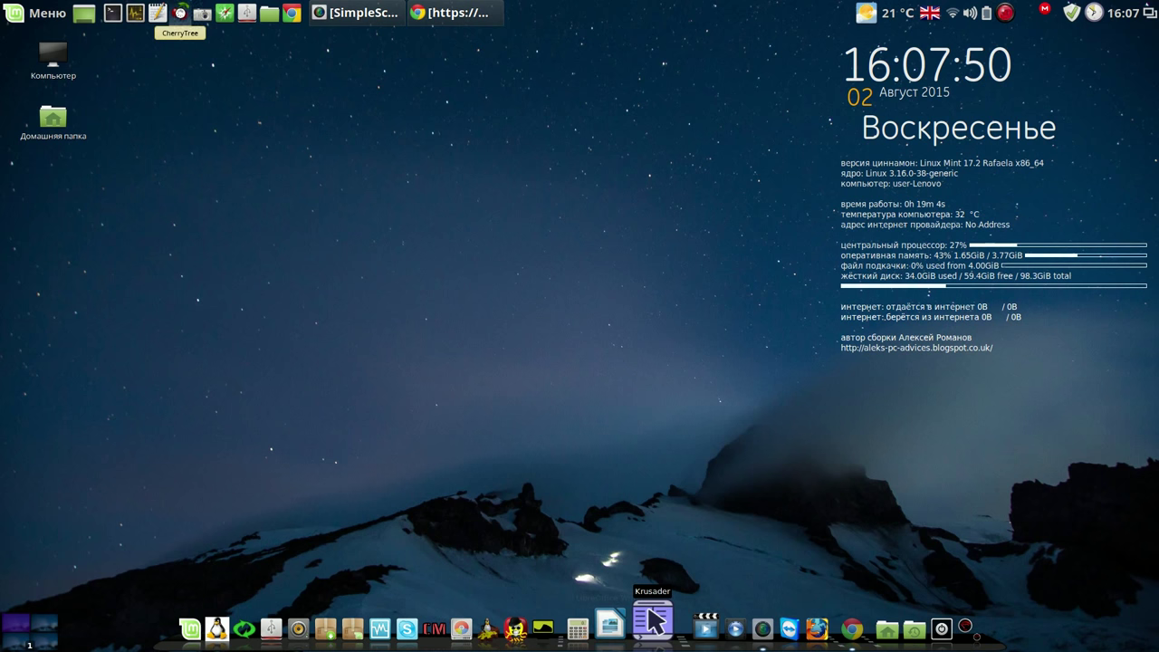
Step: Launch CherryTree and open команды и видео.ctb from the CherryTree/ctb folder on the data drive
click(180, 12)
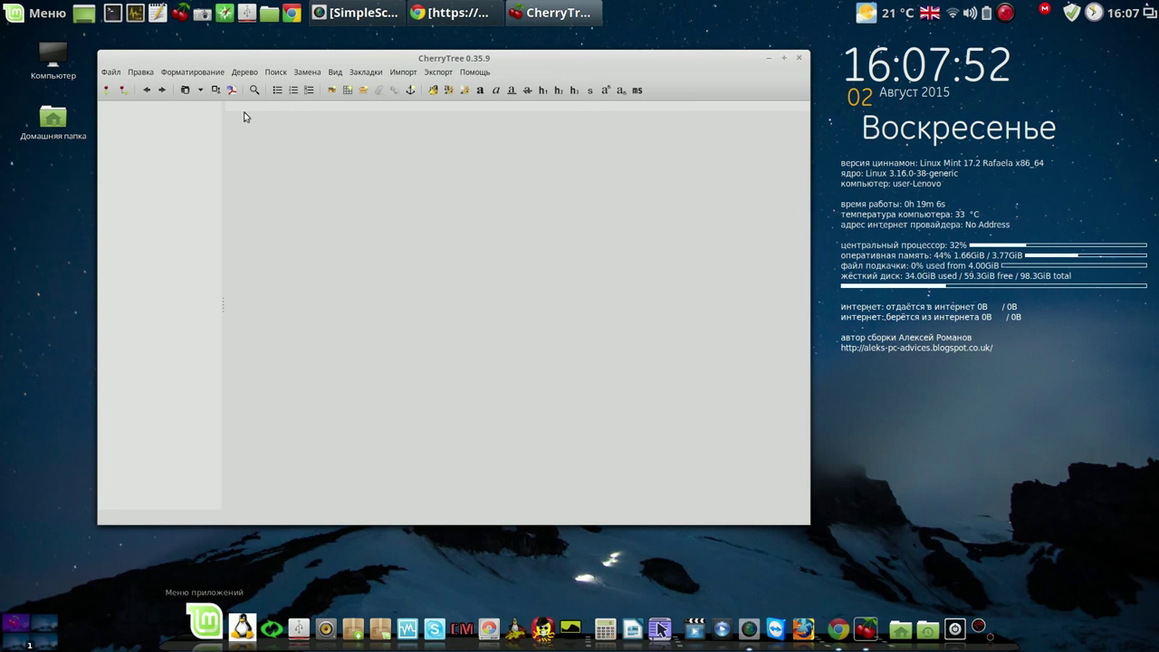
click(109, 72)
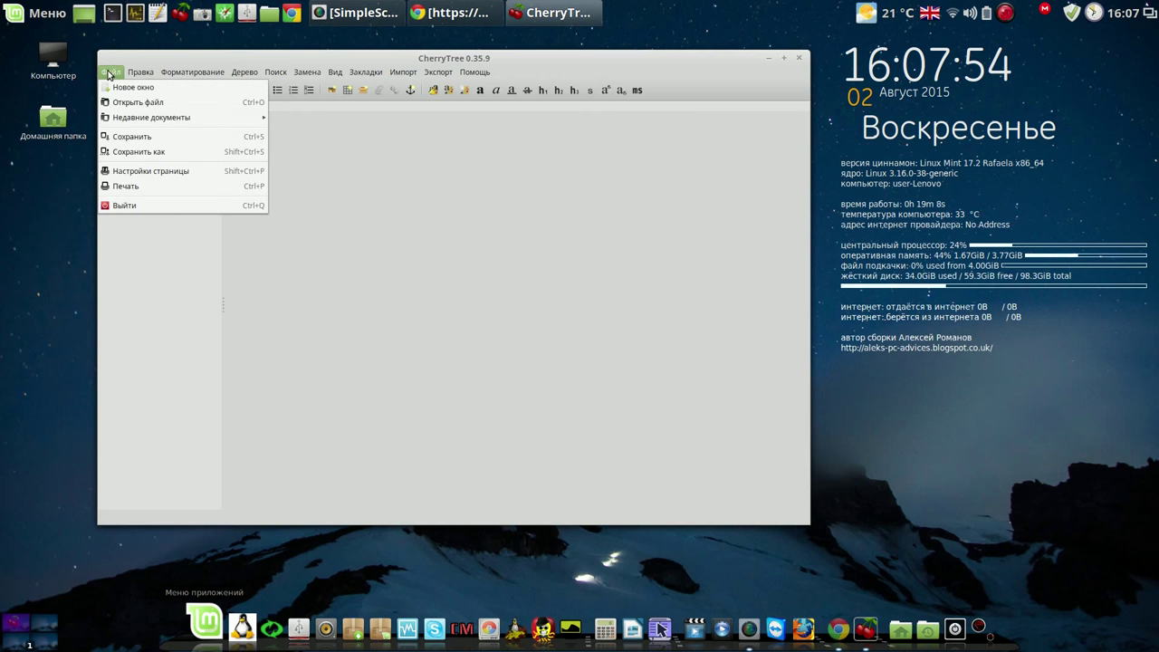
click(128, 103)
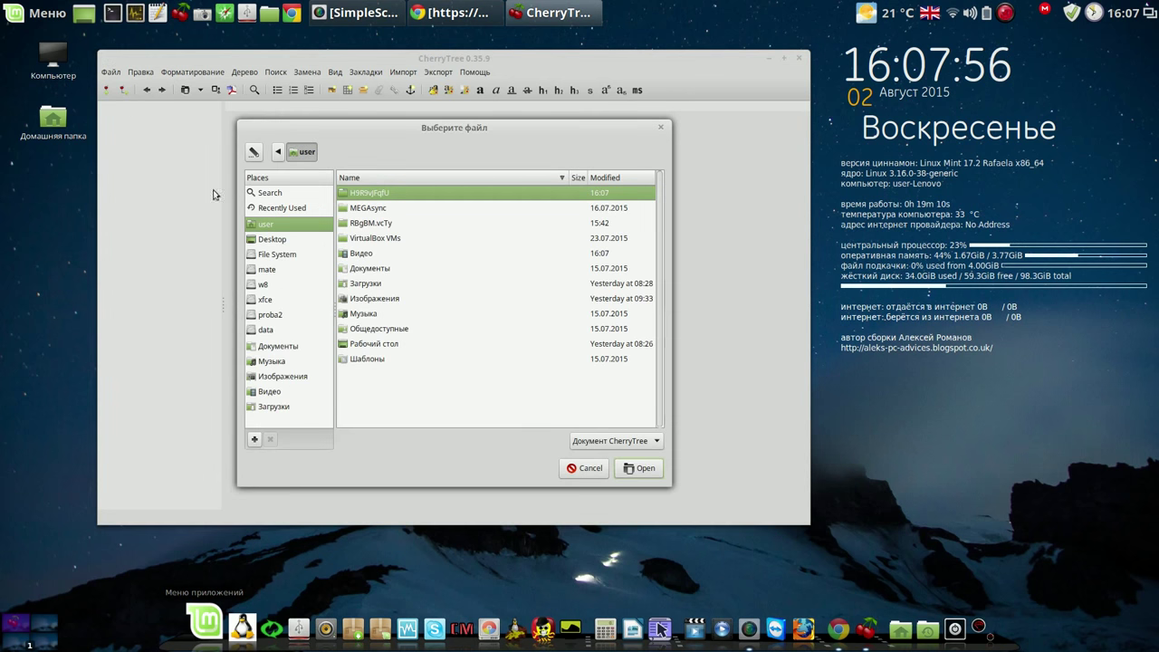
click(262, 330)
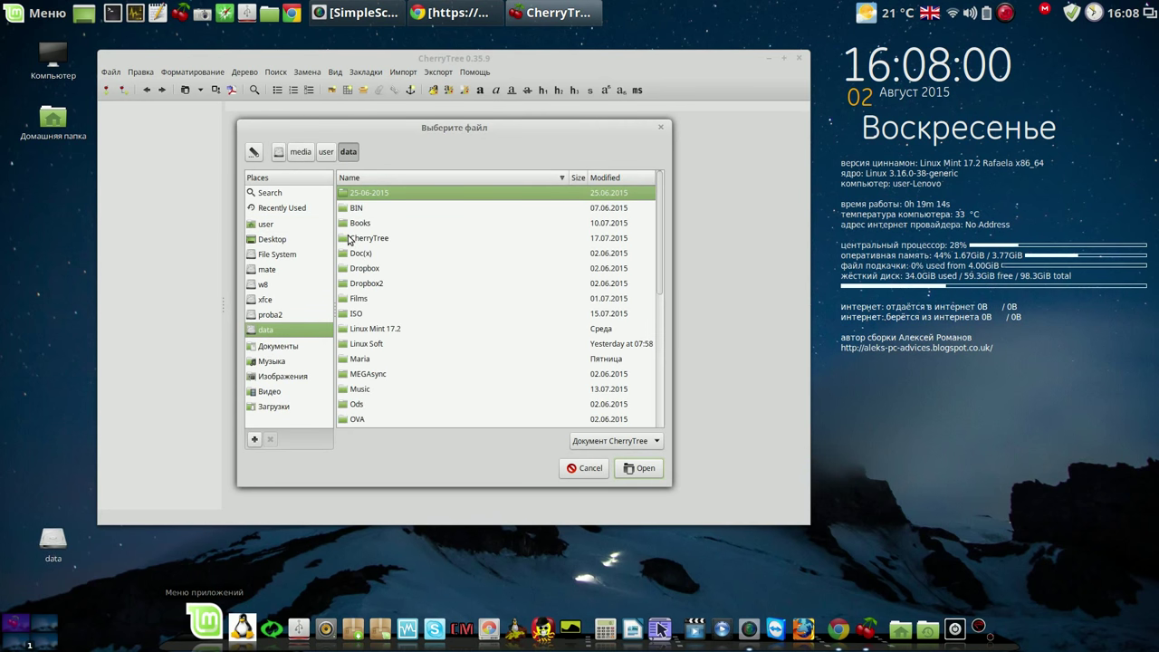
double_click(348, 239)
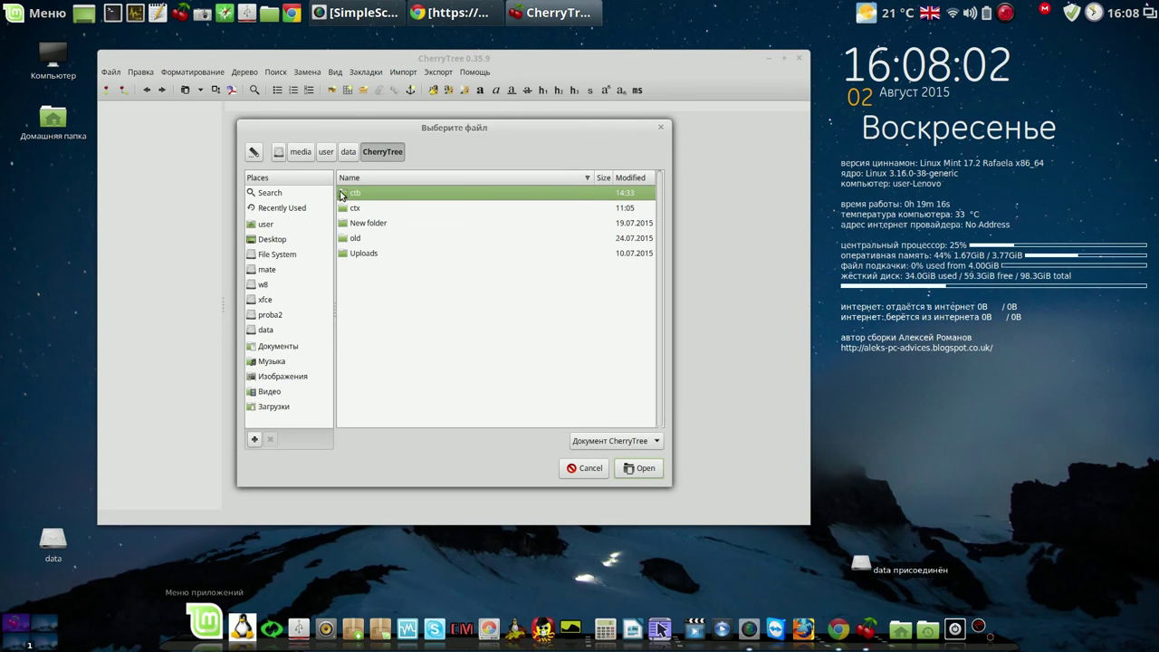
double_click(342, 196)
click(343, 209)
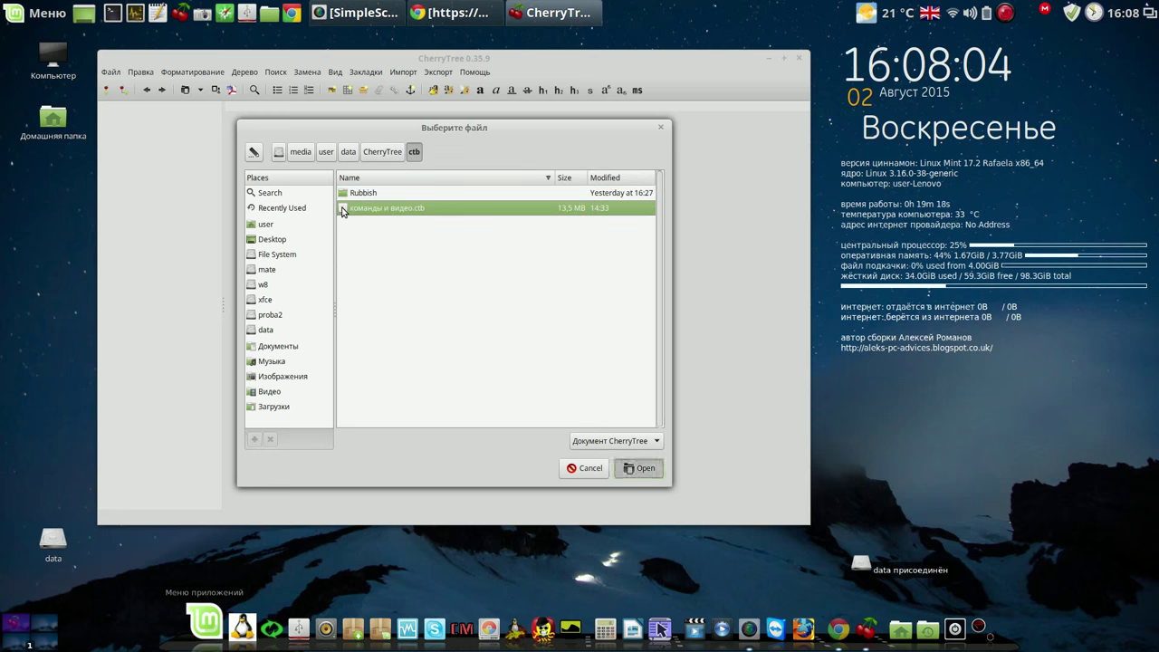
double_click(344, 209)
drag(493, 57, 827, 57)
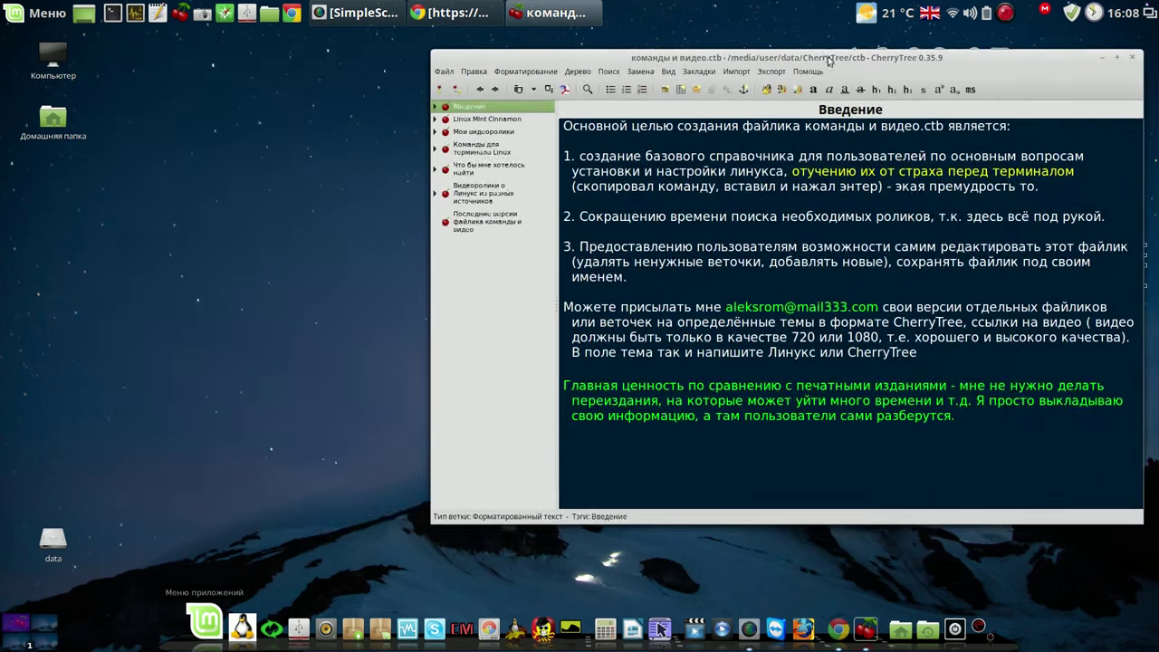
Step: Copy the command sudo apt-get autoremove from the note Поддерживаем систему в чистоте under Команды для терминала Linux
click(435, 149)
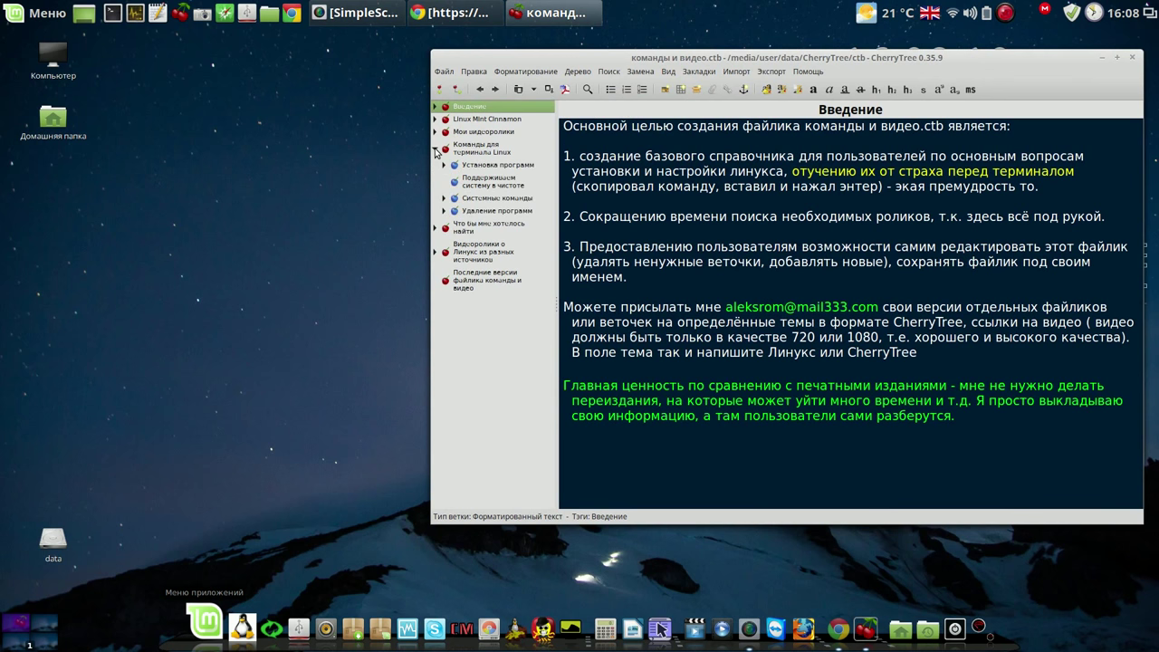
click(480, 185)
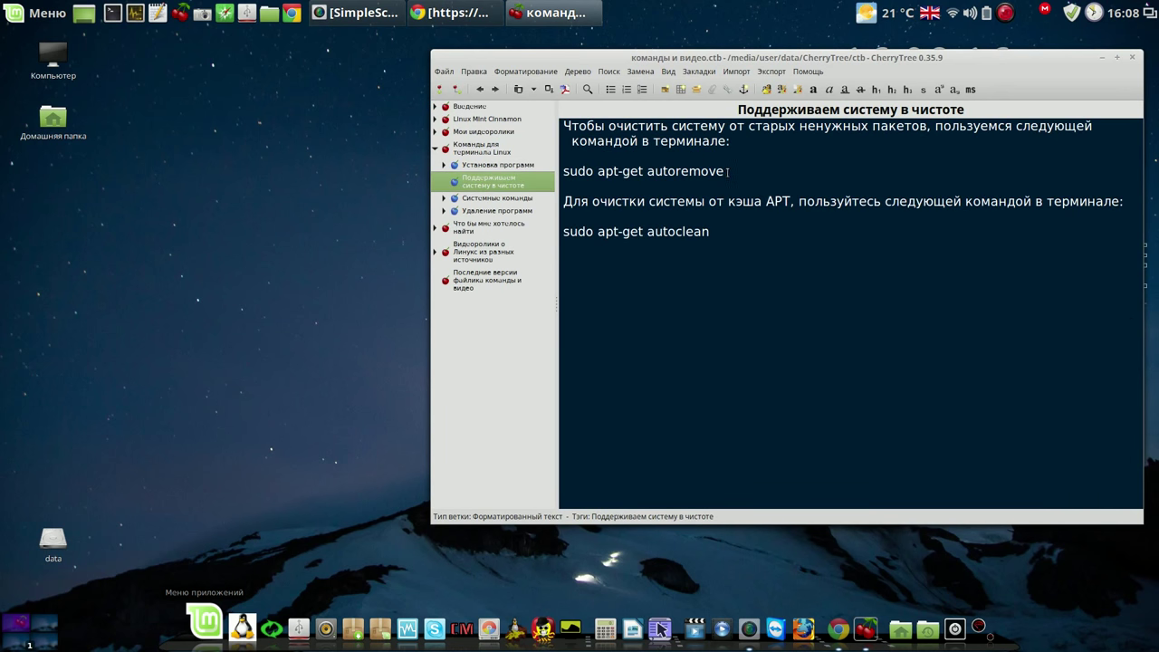
drag(727, 172, 566, 172)
right_click(576, 170)
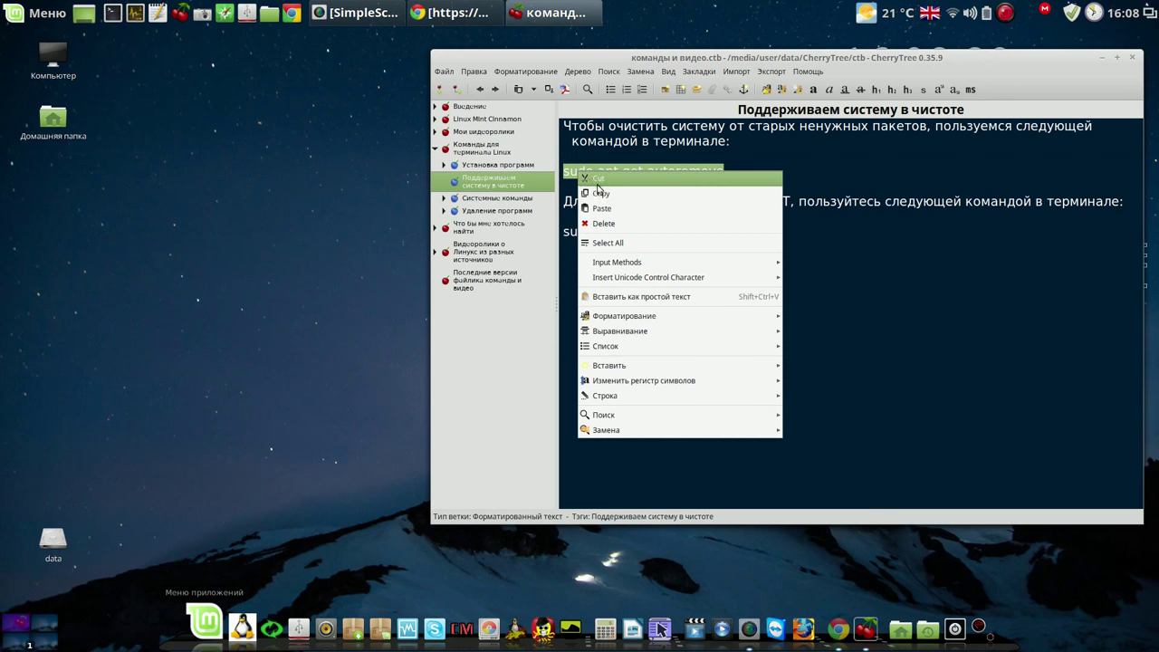
click(602, 192)
Step: Open Terminal and run the copied sudo apt-get autoremove command, entering the sudo password, and move the terminal beside the note
click(112, 12)
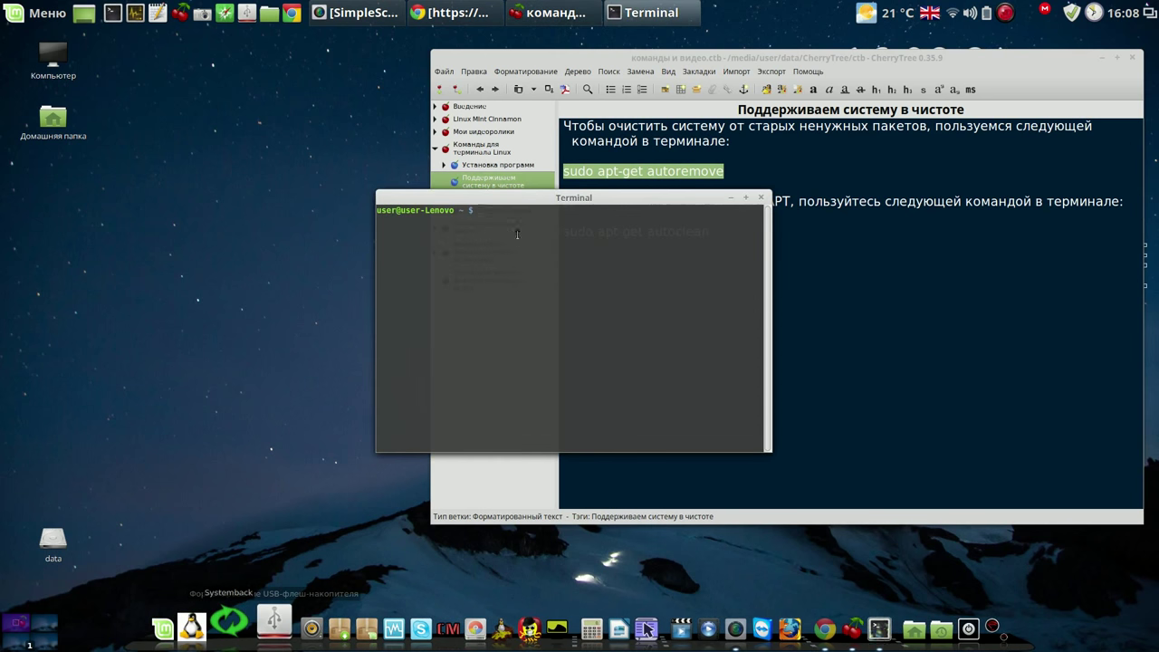
right_click(519, 237)
click(549, 316)
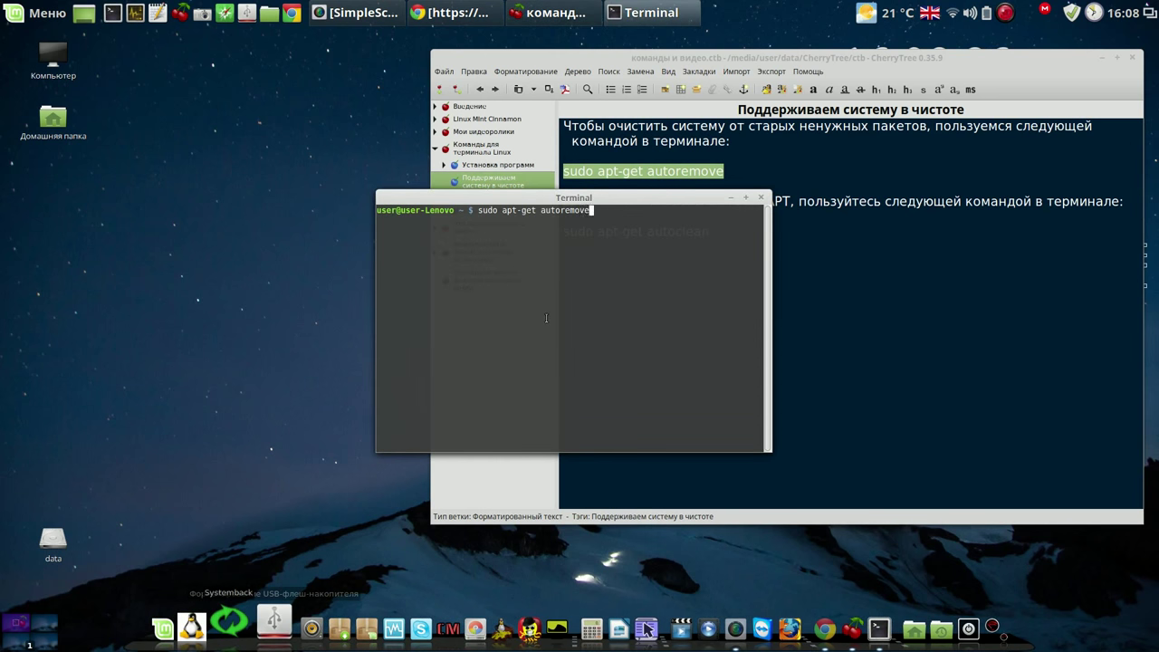
key(Return)
key(Return)
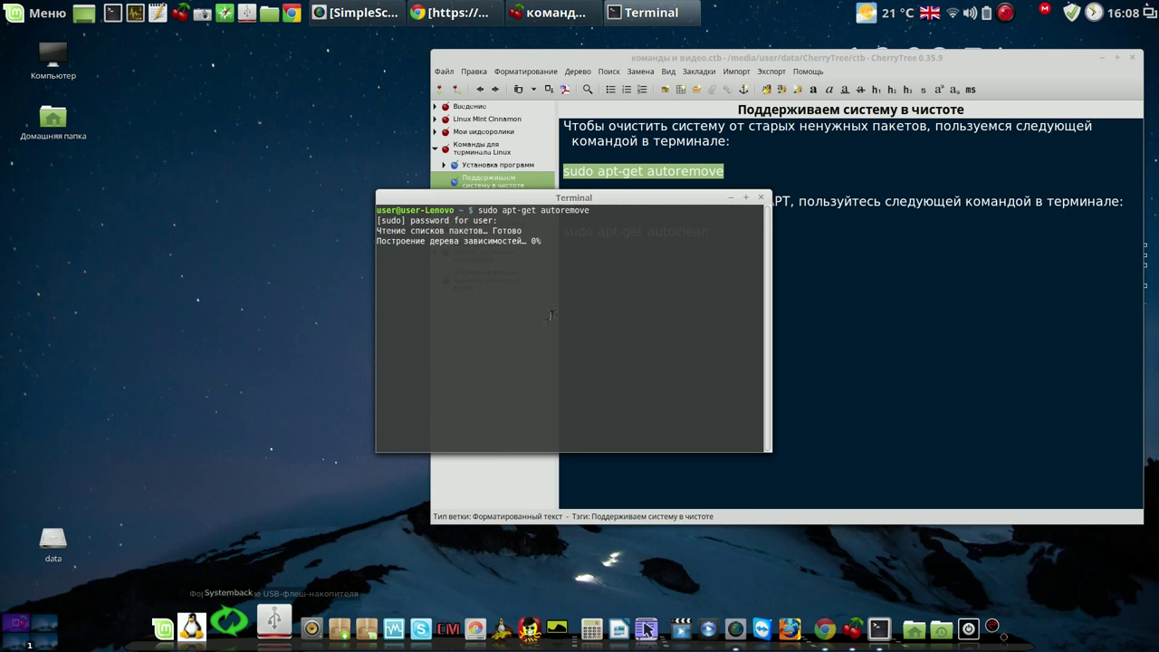
drag(610, 205, 359, 88)
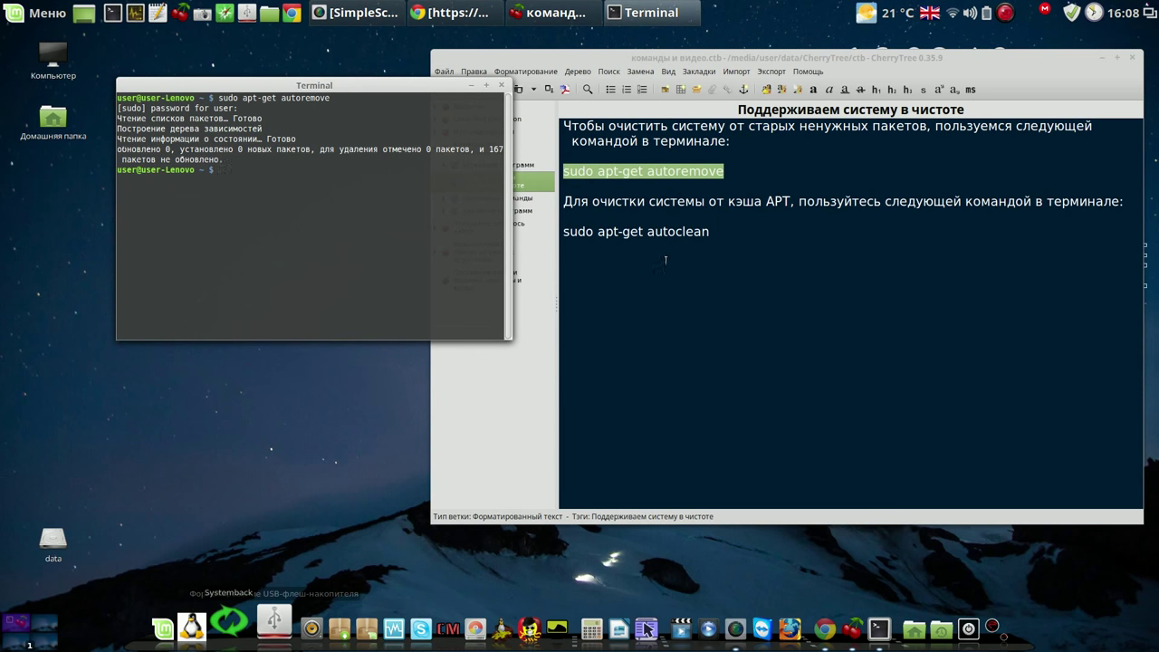
Step: Copy the command sudo apt-get autoclean from the note Поддерживаем систему в чистоте
drag(708, 233, 563, 236)
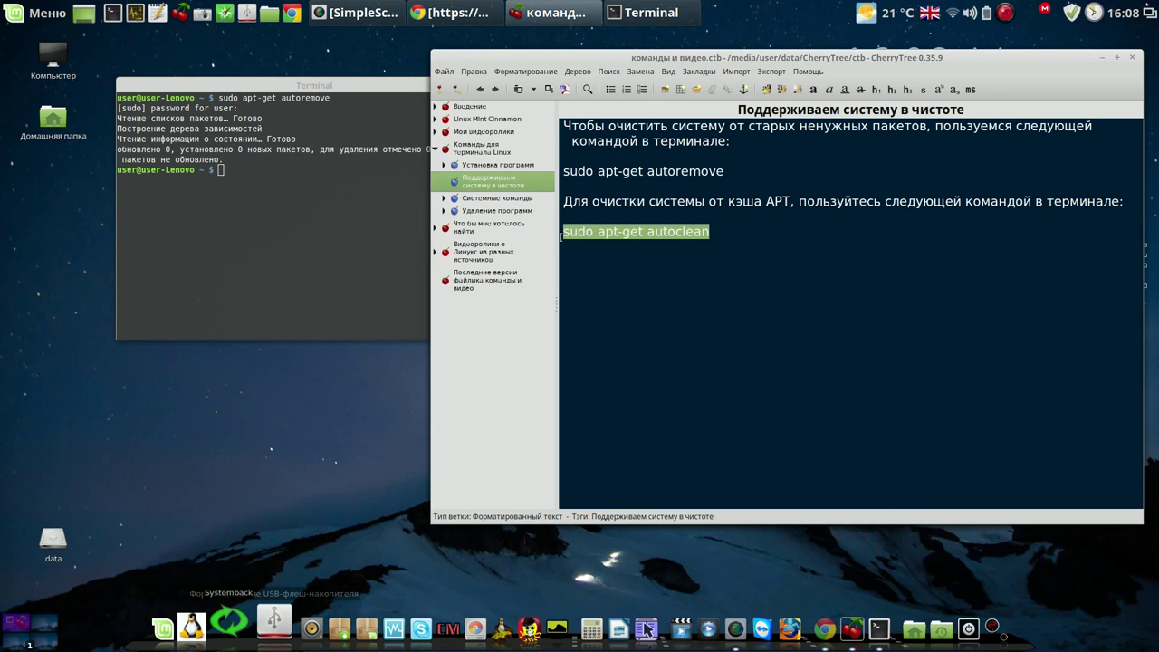
right_click(581, 233)
click(587, 251)
Step: Run the copied sudo apt-get autoclean command in Terminal and close the terminal window
click(226, 177)
right_click(218, 176)
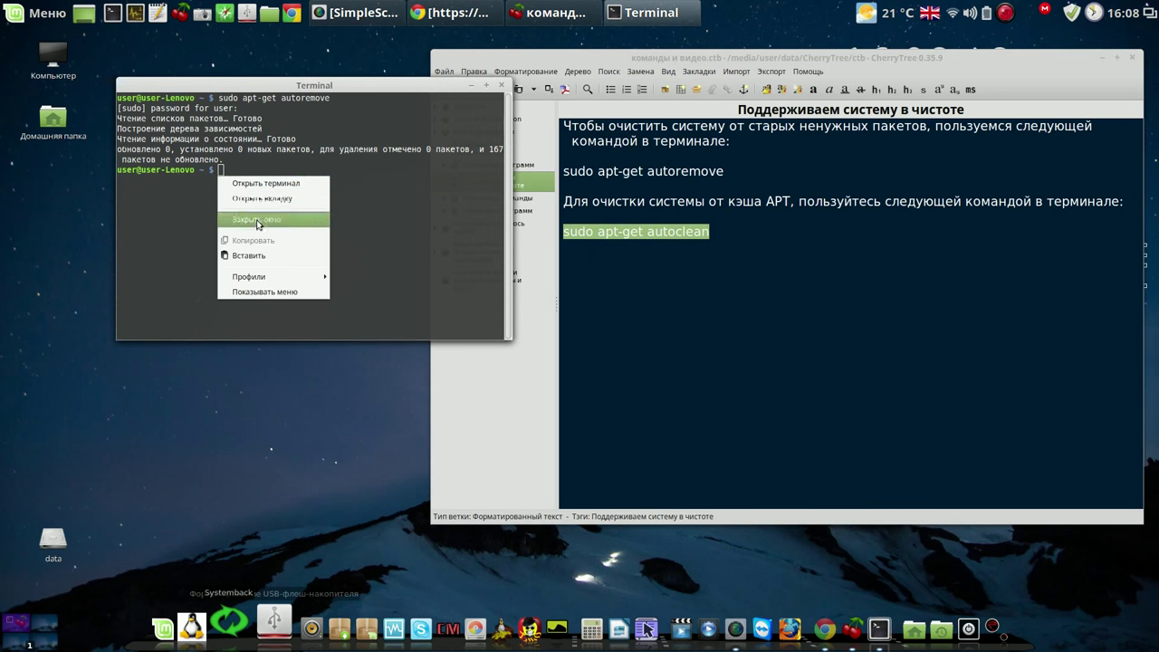
click(260, 257)
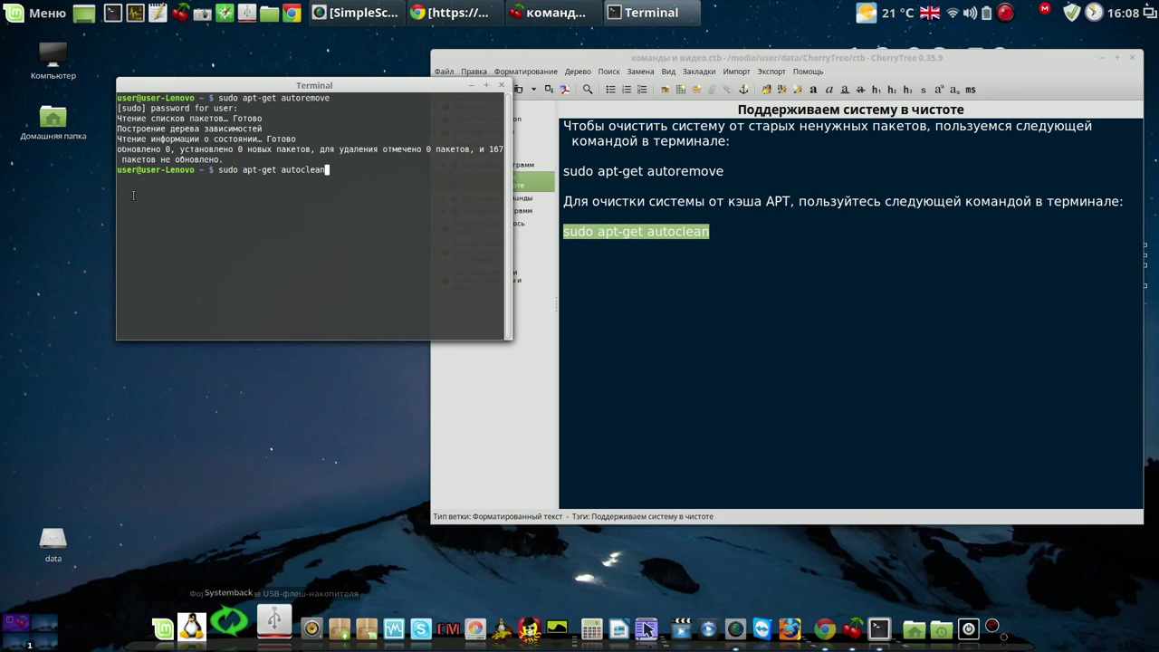
key(Return)
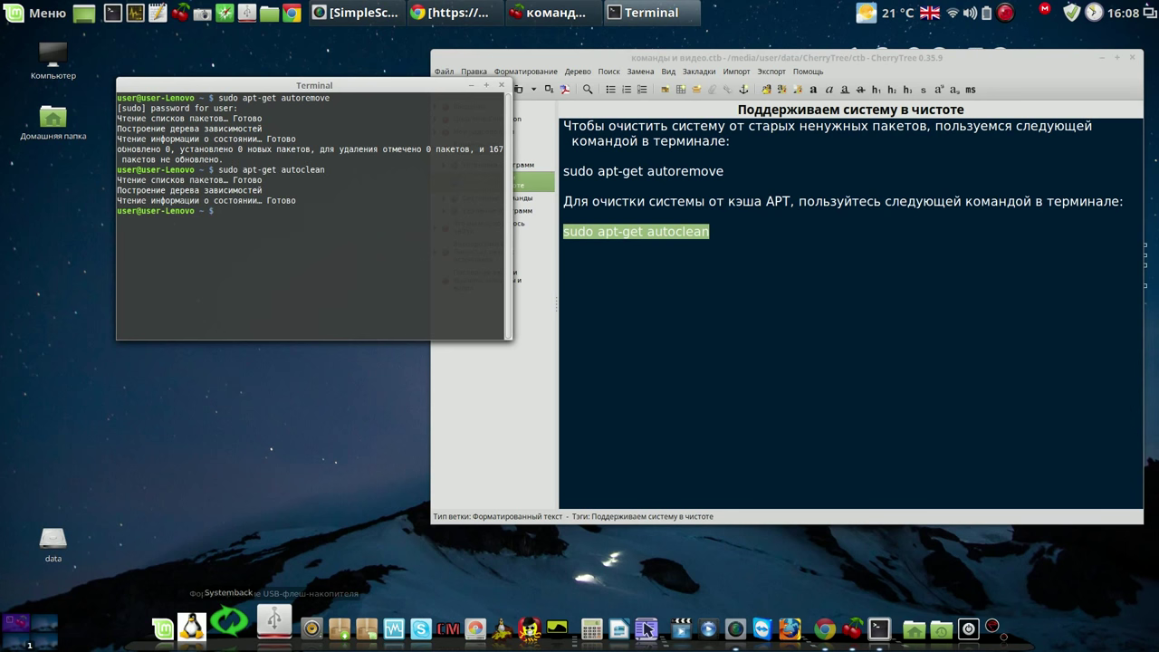
click(503, 87)
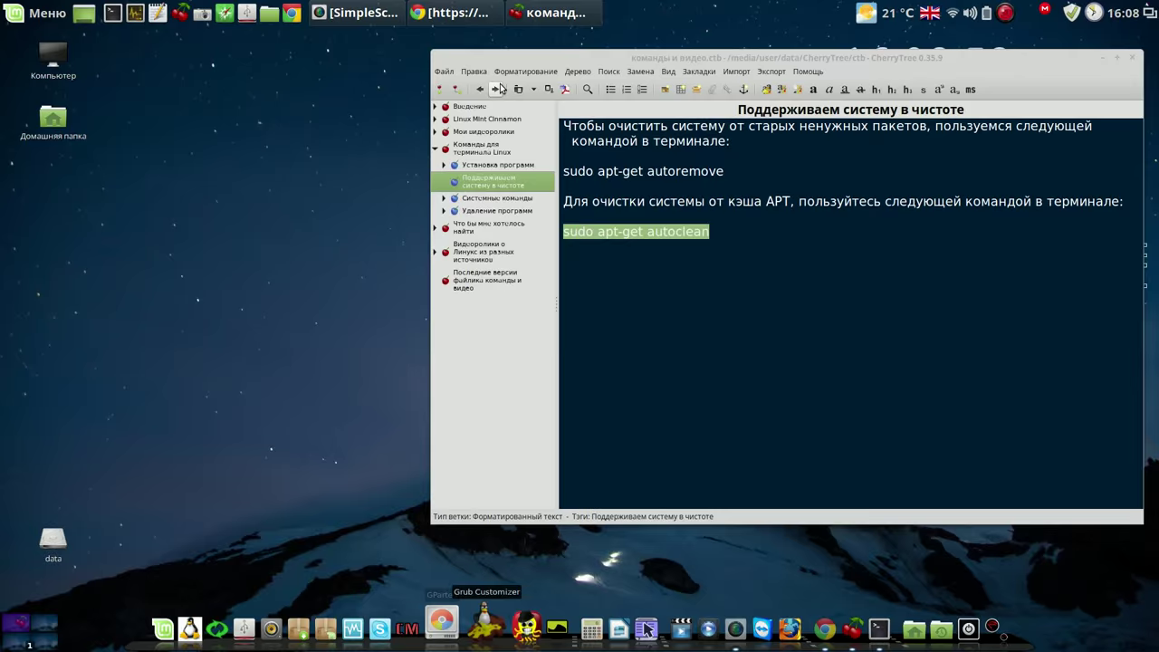
Step: Switch to Google Chrome, load the bookmarked YouTube Videos page, and pause the screen recording
click(456, 14)
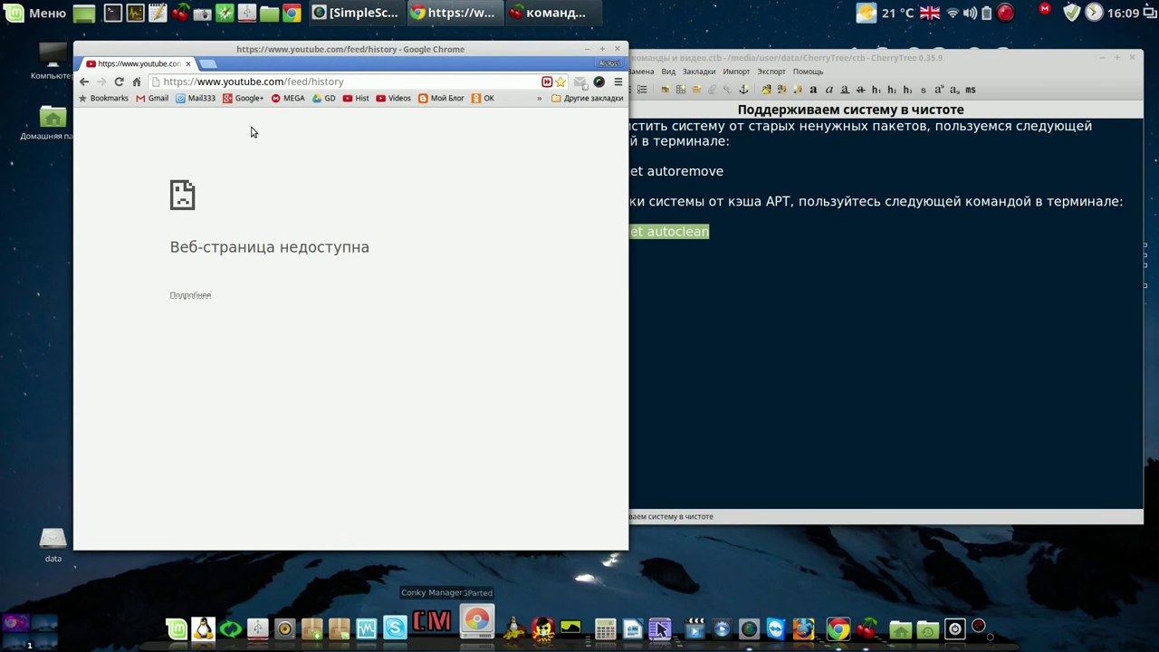
click(393, 99)
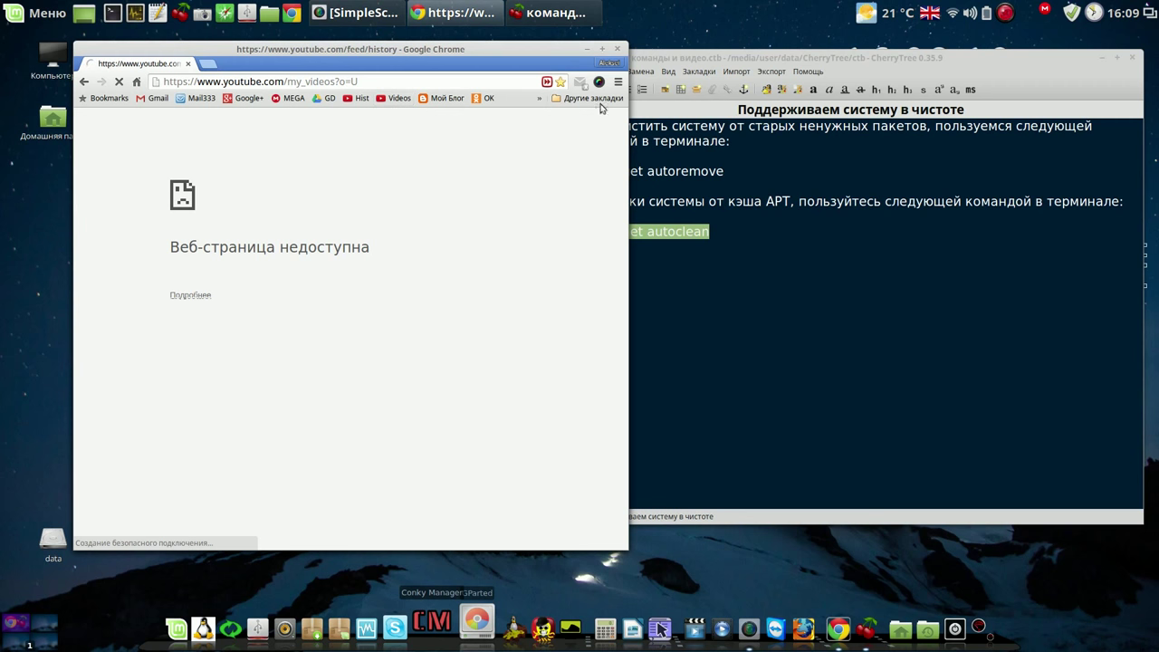
click(618, 83)
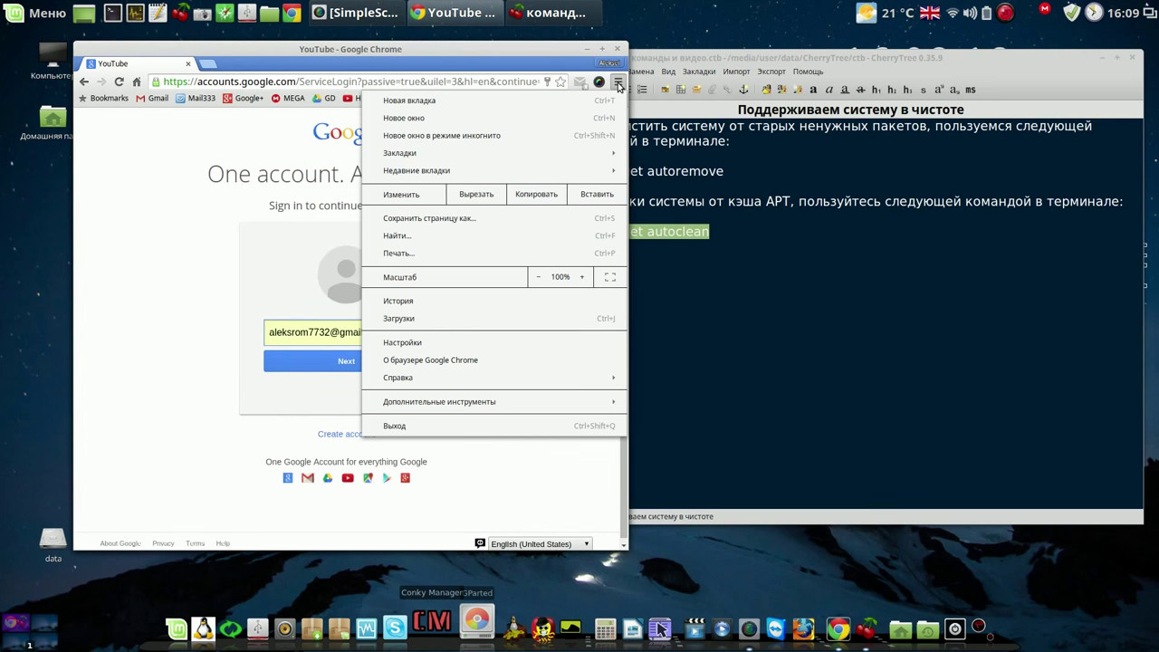
click(1006, 14)
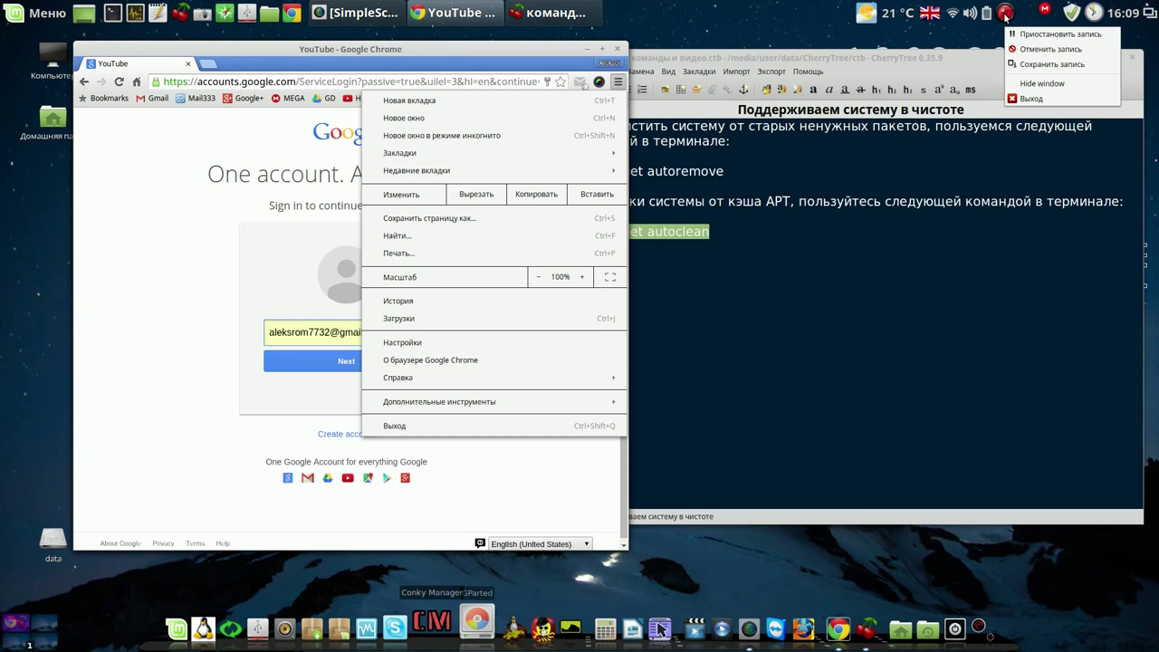
click(1024, 34)
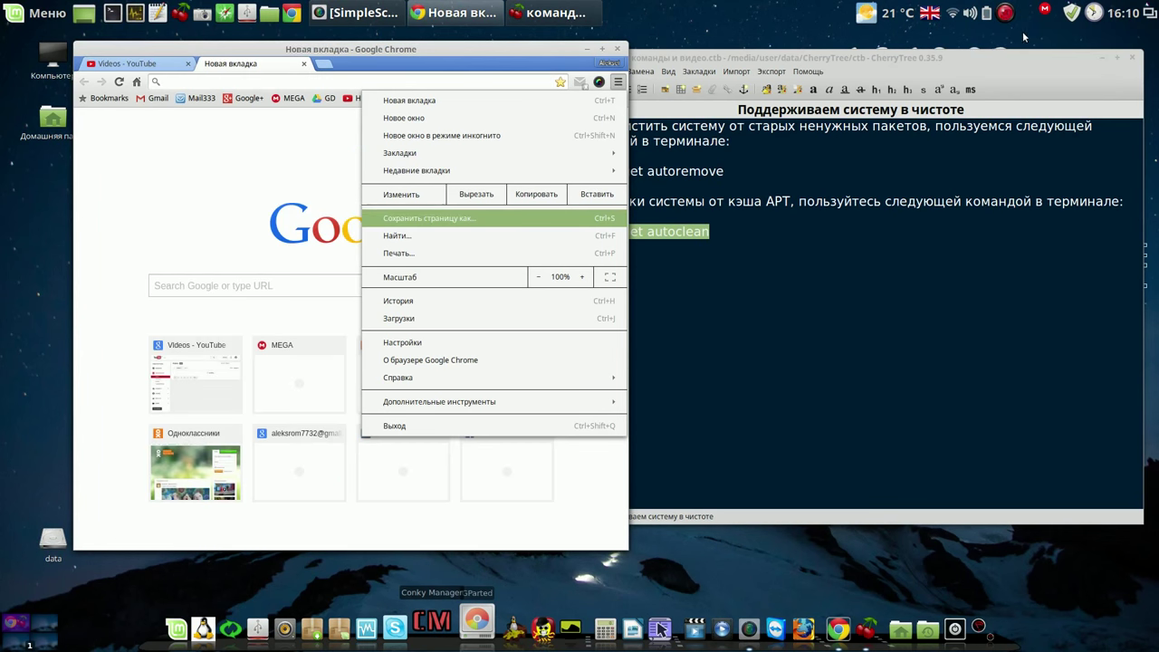
Step: Open the Chrome history and bring up its Очистить историю dialog with История просмотров selected for deletion
click(420, 301)
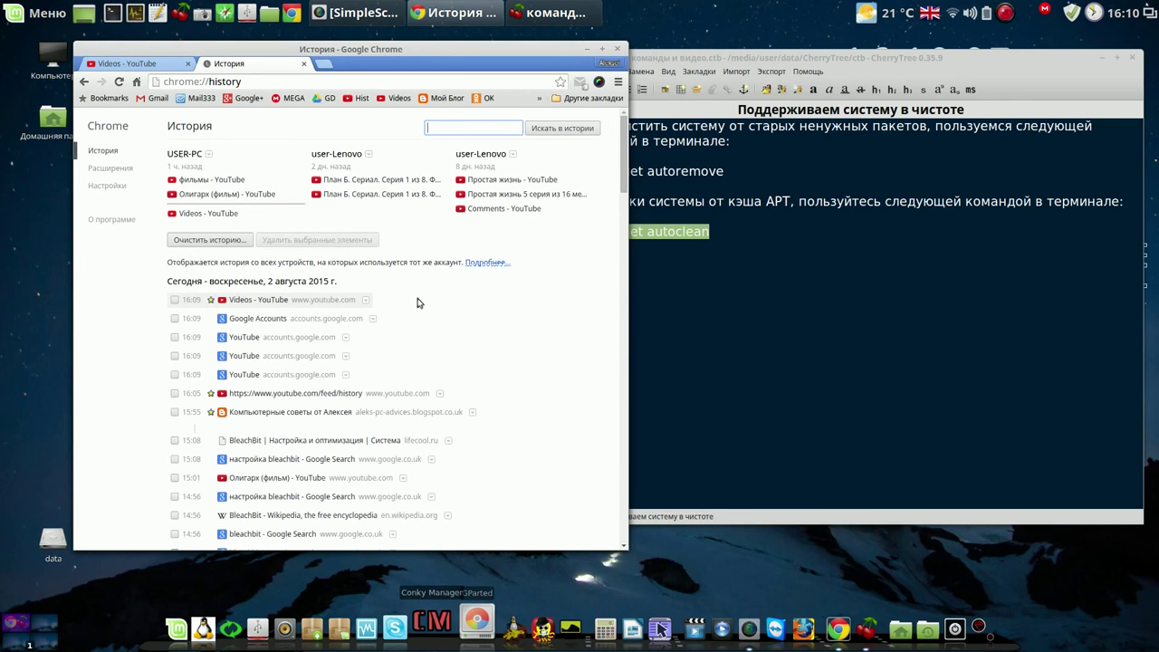
click(210, 240)
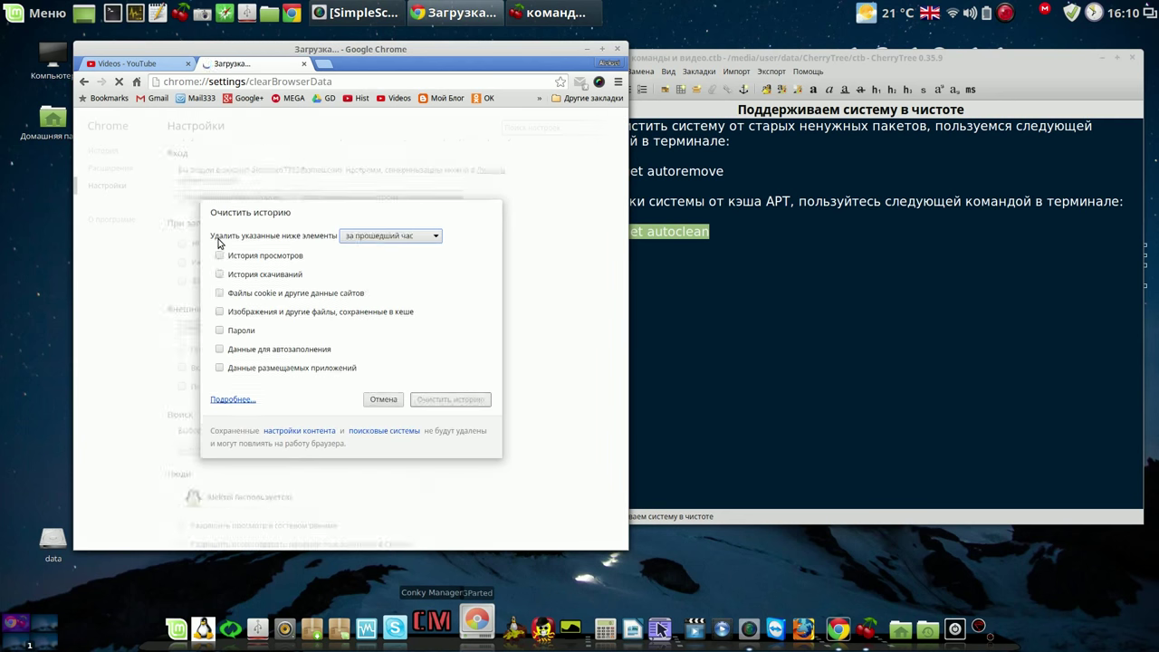
click(219, 246)
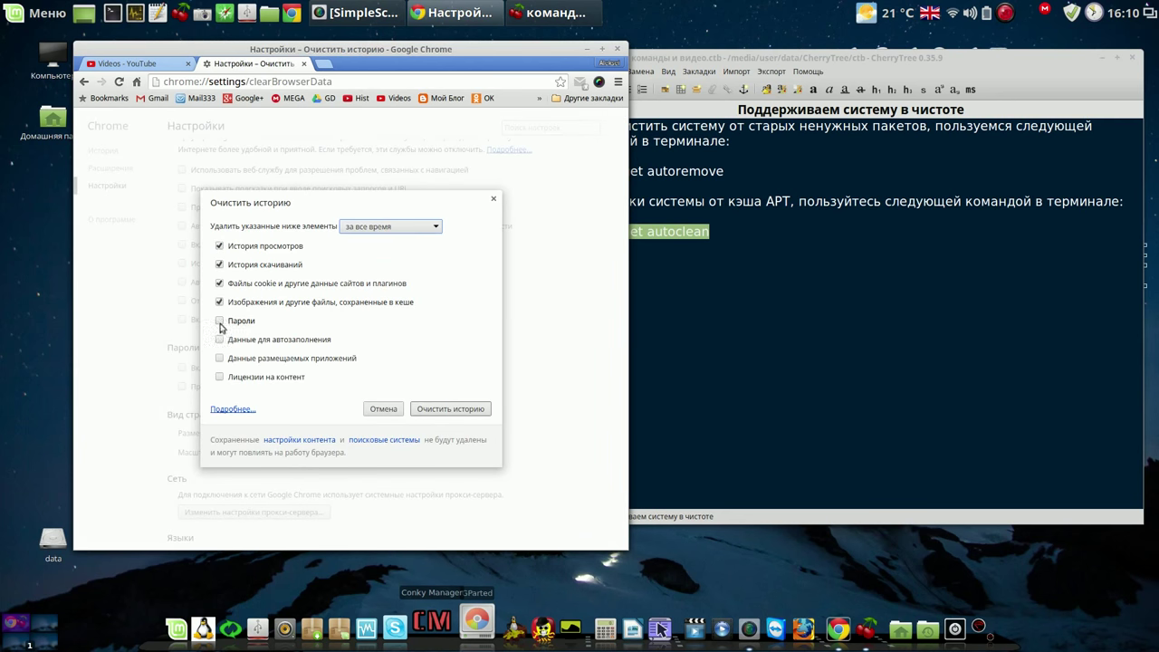